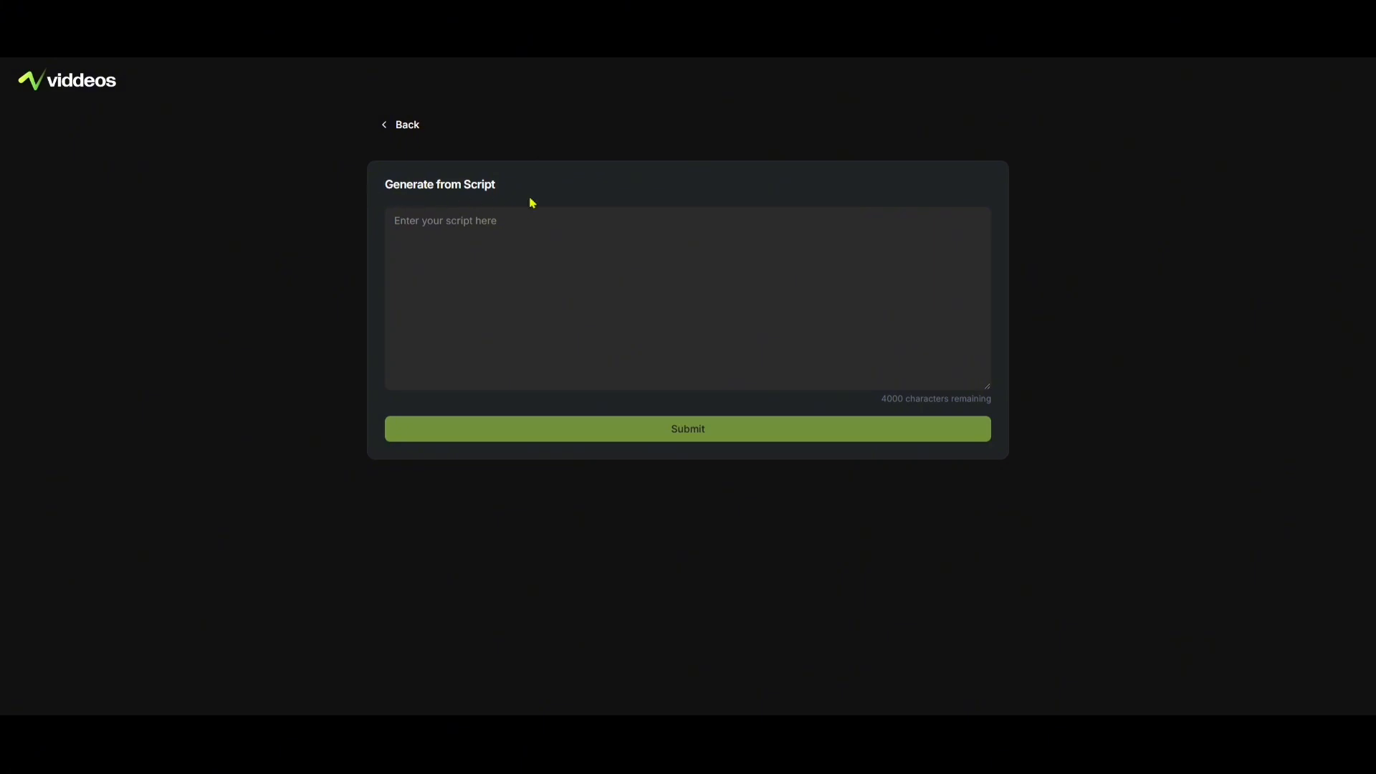
Enter the Apollo 11 script beginning "Imagine this: It's July 20, 1969" as the video script and submit it.
left_click(584, 282)
type("Imagine this: It’s July 20, 1969. Millions are glued to their TVs as humanity prepares for a moment unlike any other. Apollo 11 has reached the Moon, and astronauts Neil Armstrong and Buzz Aldrin are about to make history.  As Armstrong steps out of the lunar module, his voice echoes through space: \"That’s one small step for man, one giant leap for mankind.\" Those words mark the first human footprints on the Moon.  For over two hours, Armstrong and Aldrin explore the lunar surface, collecting rock samples and conducting experiments, while Michael Collins orbits above in the command module, ensuring their safe return.  This mission wasn’t just about reaching the Moon; it was about showing what humanity could achieve with determination and teamwork. The success of Apollo 11 inspired generations to dream bigger and reach for the stars.  From that moment on, the Moon wasn’t just a distant object in the sky, it became a symbol of human potential.")
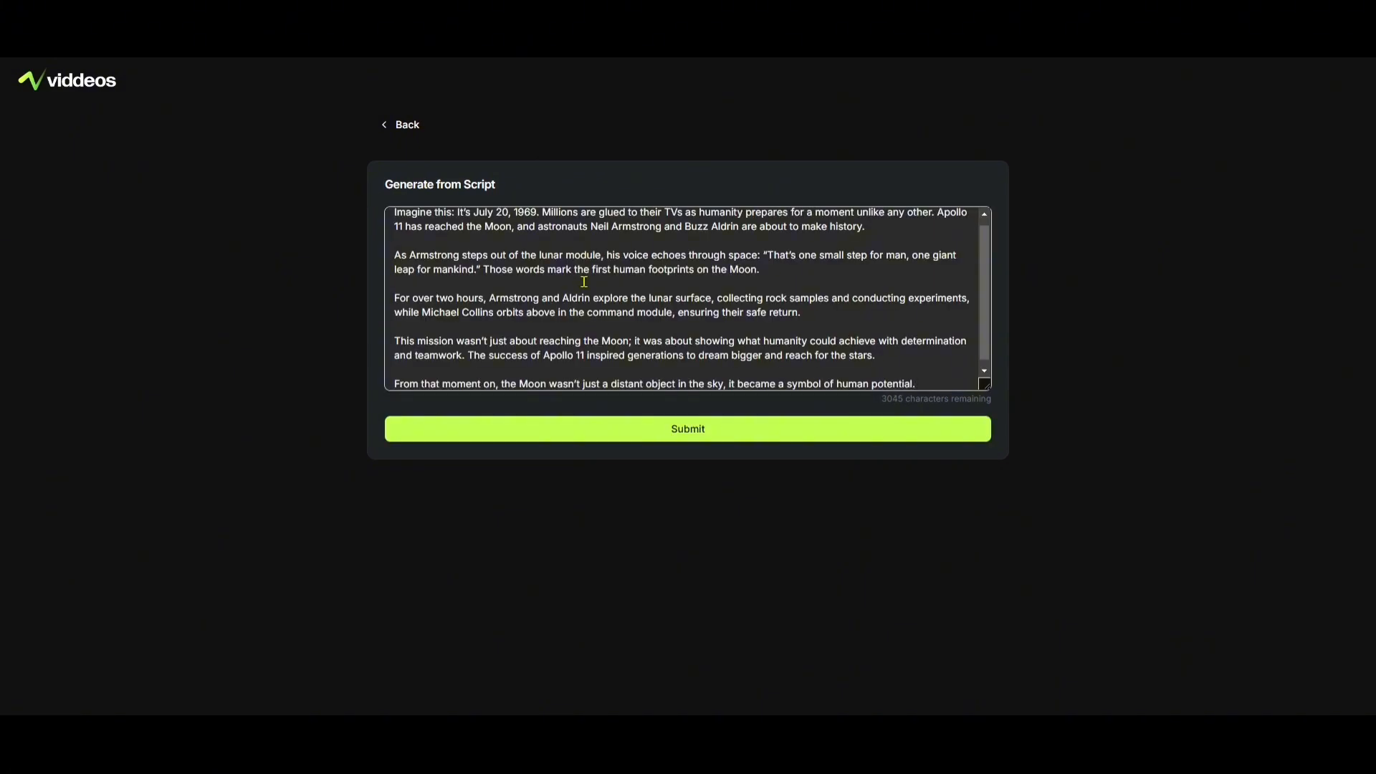
scroll(617, 308, "up", 1)
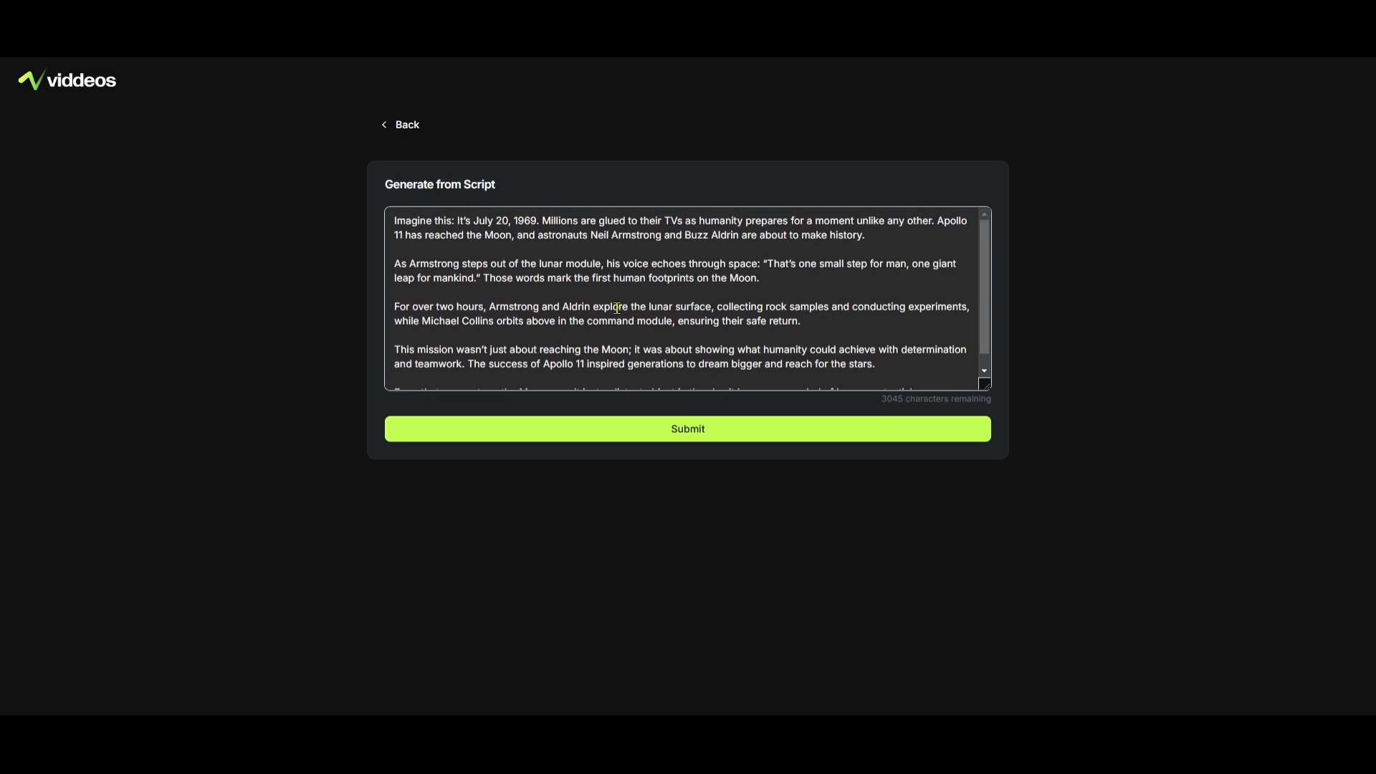
left_click(738, 428)
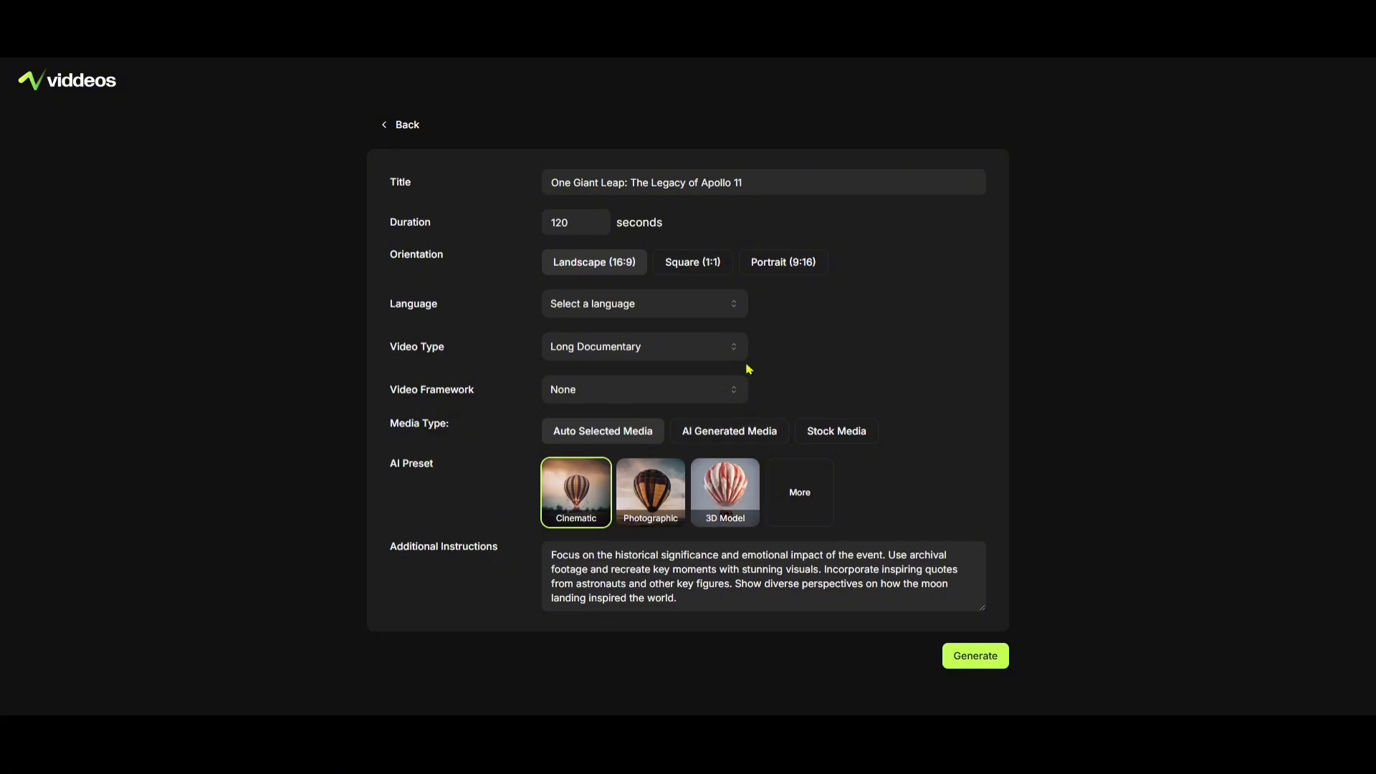
Set the video to Portrait (9:16), 60 seconds and English (United States), and generate it.
left_click(771, 269)
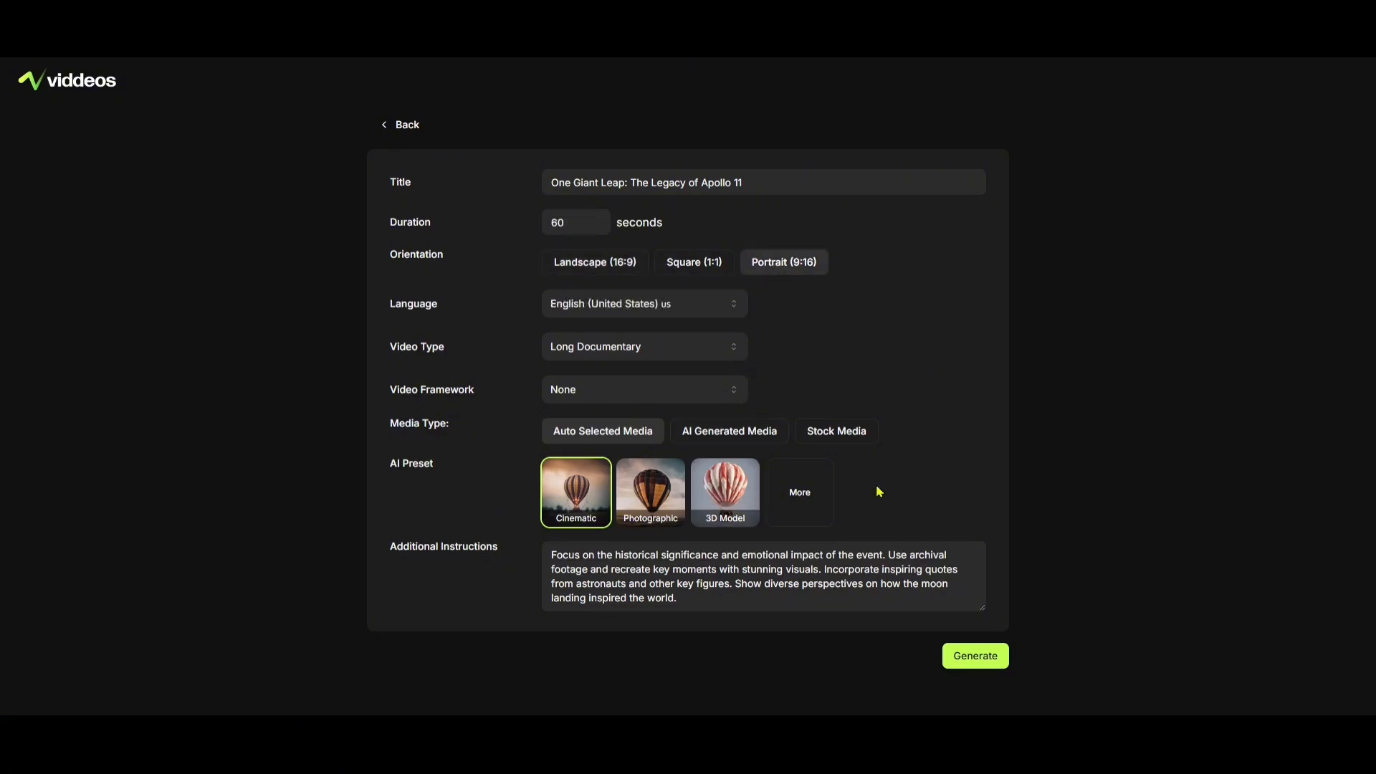
left_click(953, 656)
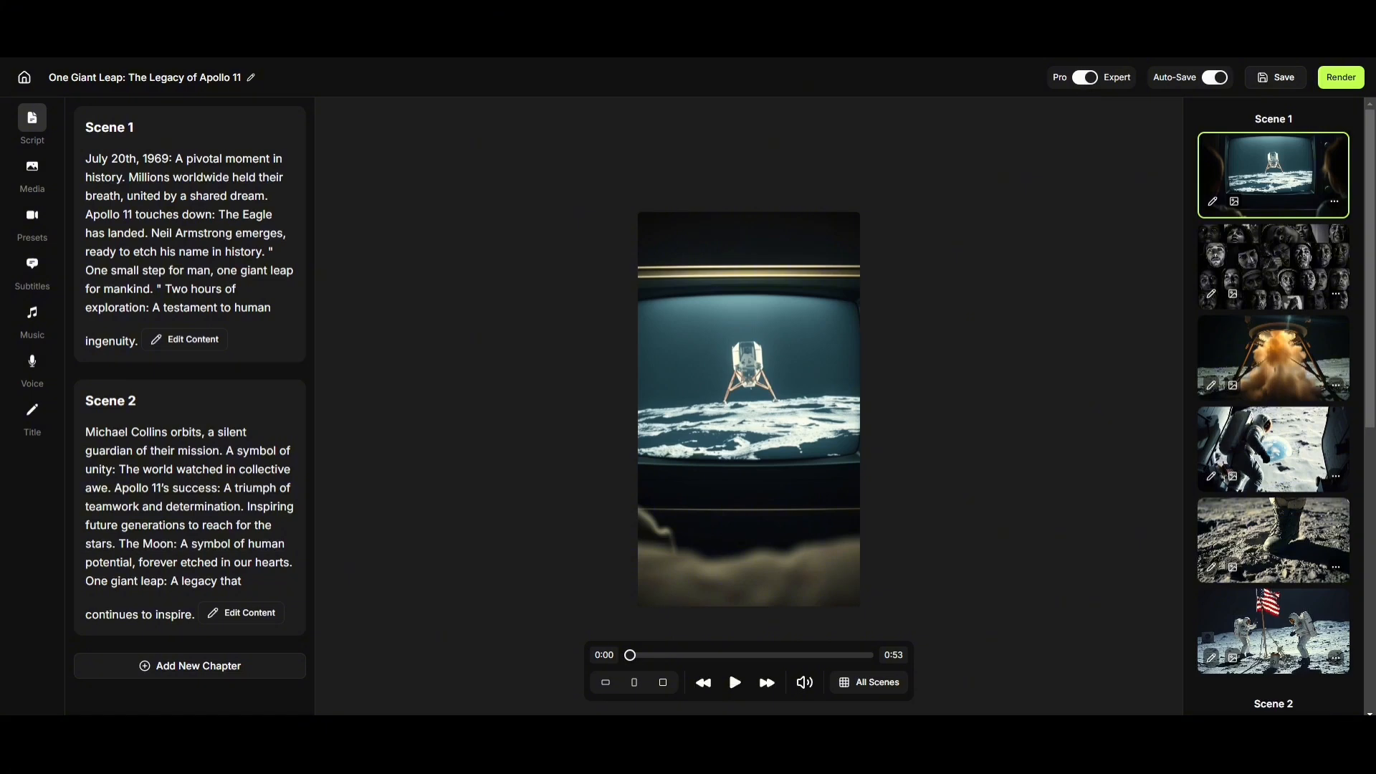
Switch to Pro mode, generate the change "Change the subtitles to display three words at a time", and play the preview.
left_click(1089, 81)
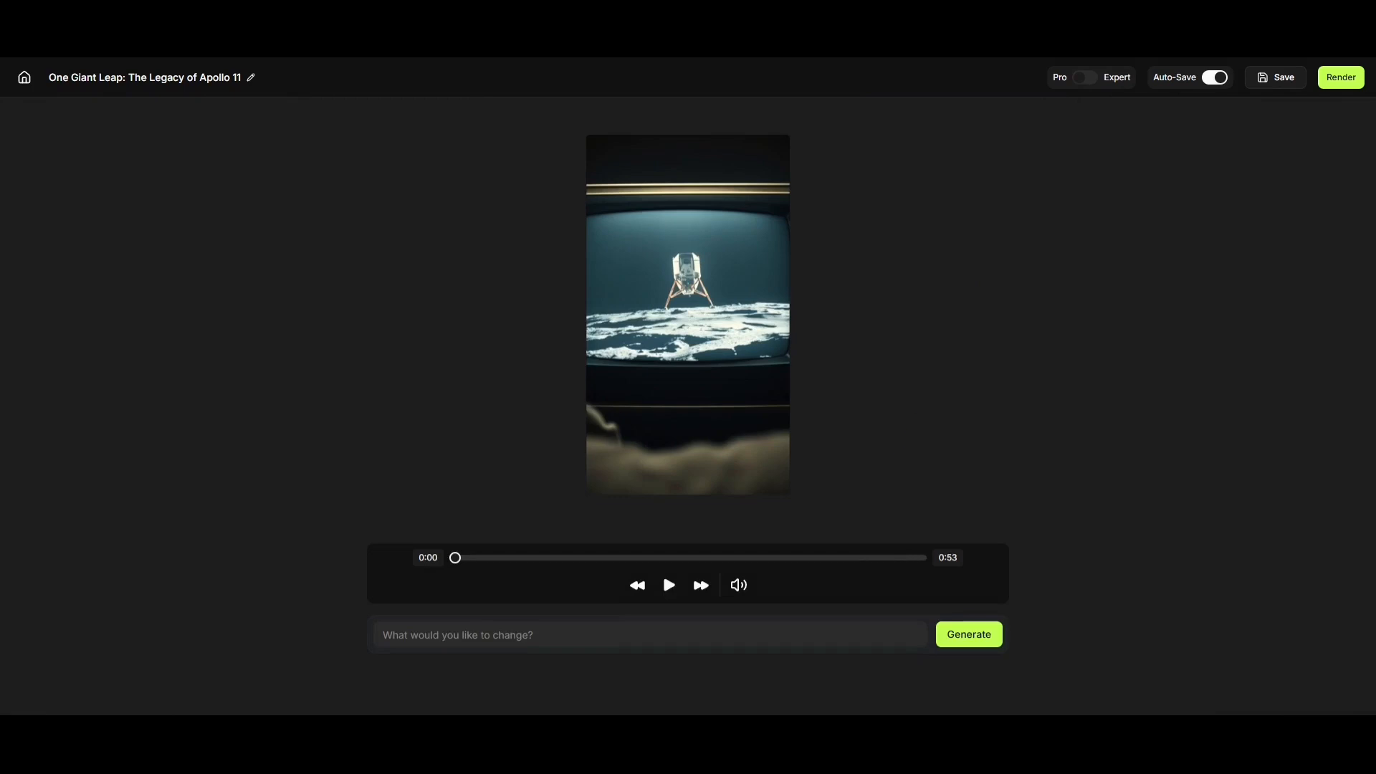
left_click(649, 634)
type("Change the subtitles to display three words at a time")
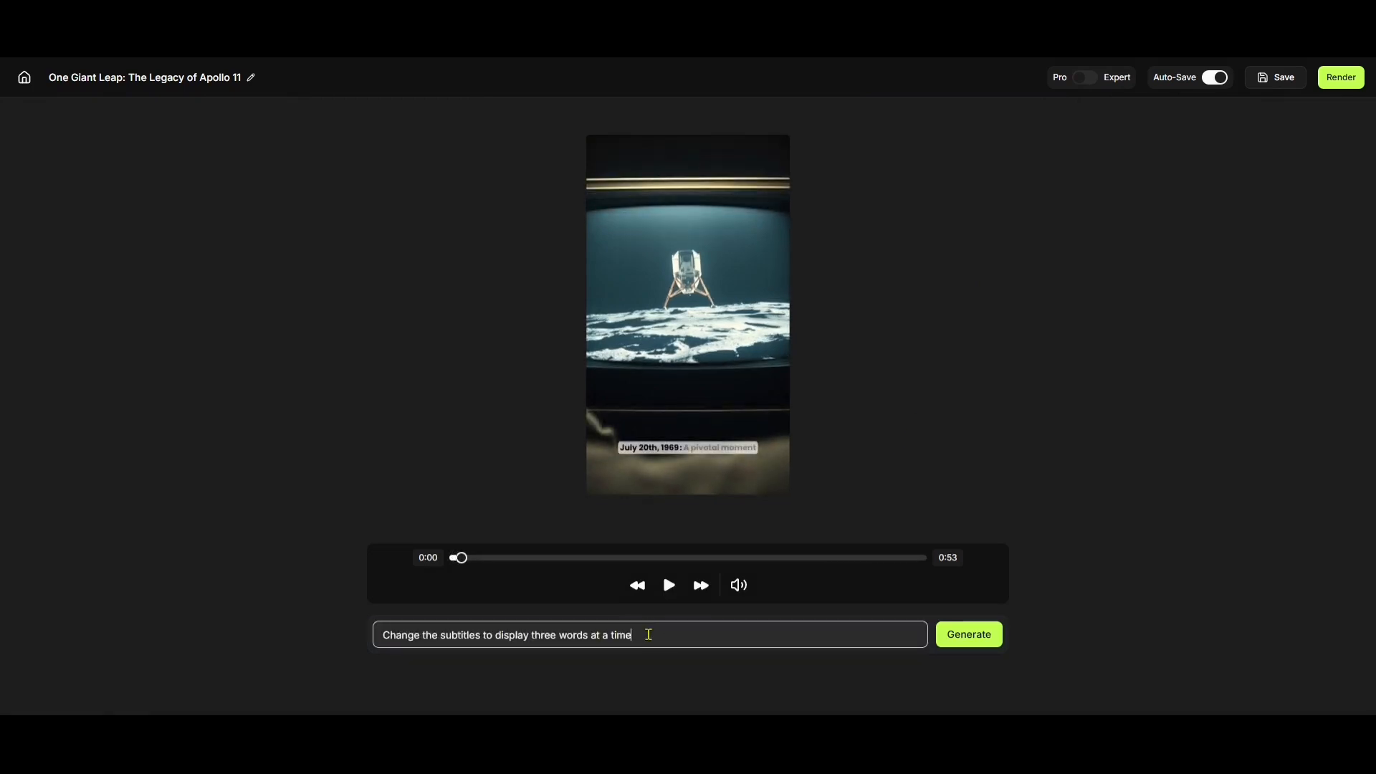
left_click(959, 636)
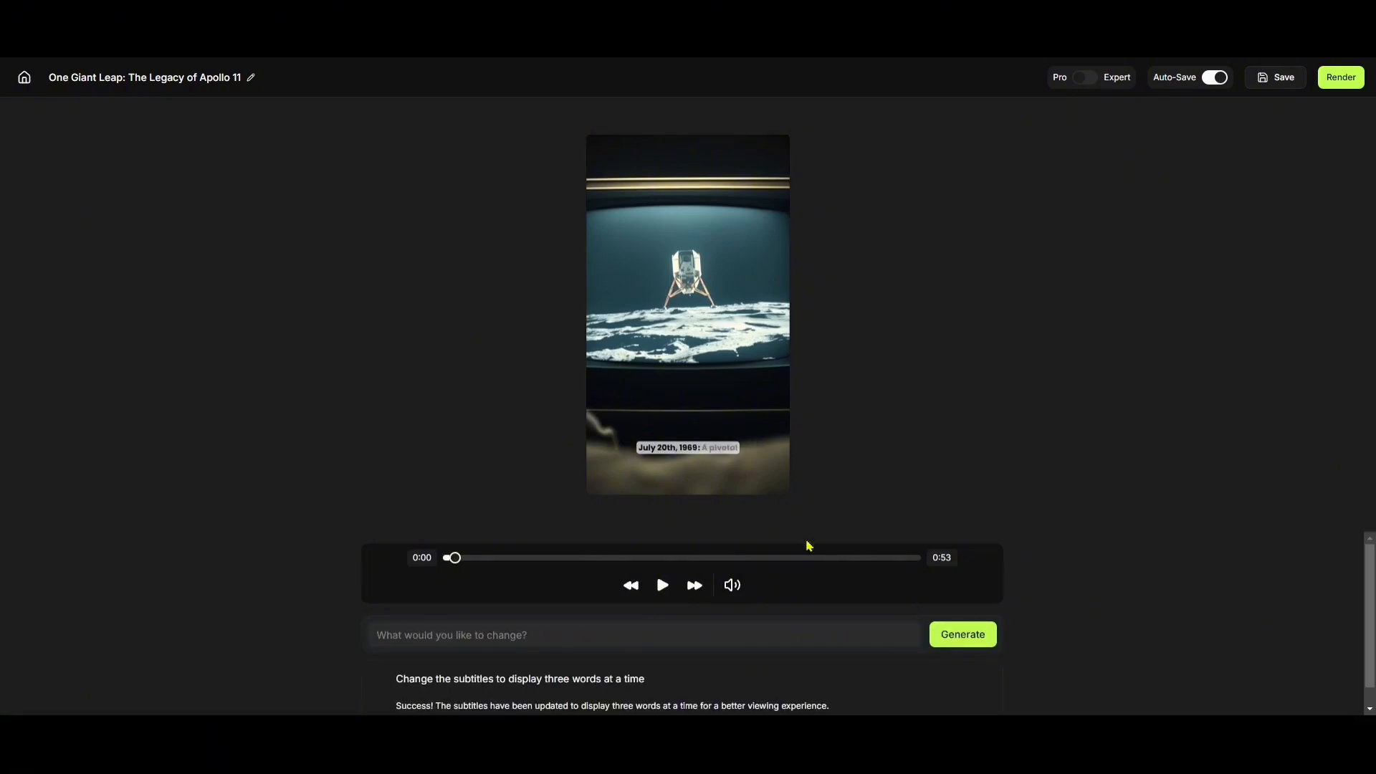
left_click(663, 585)
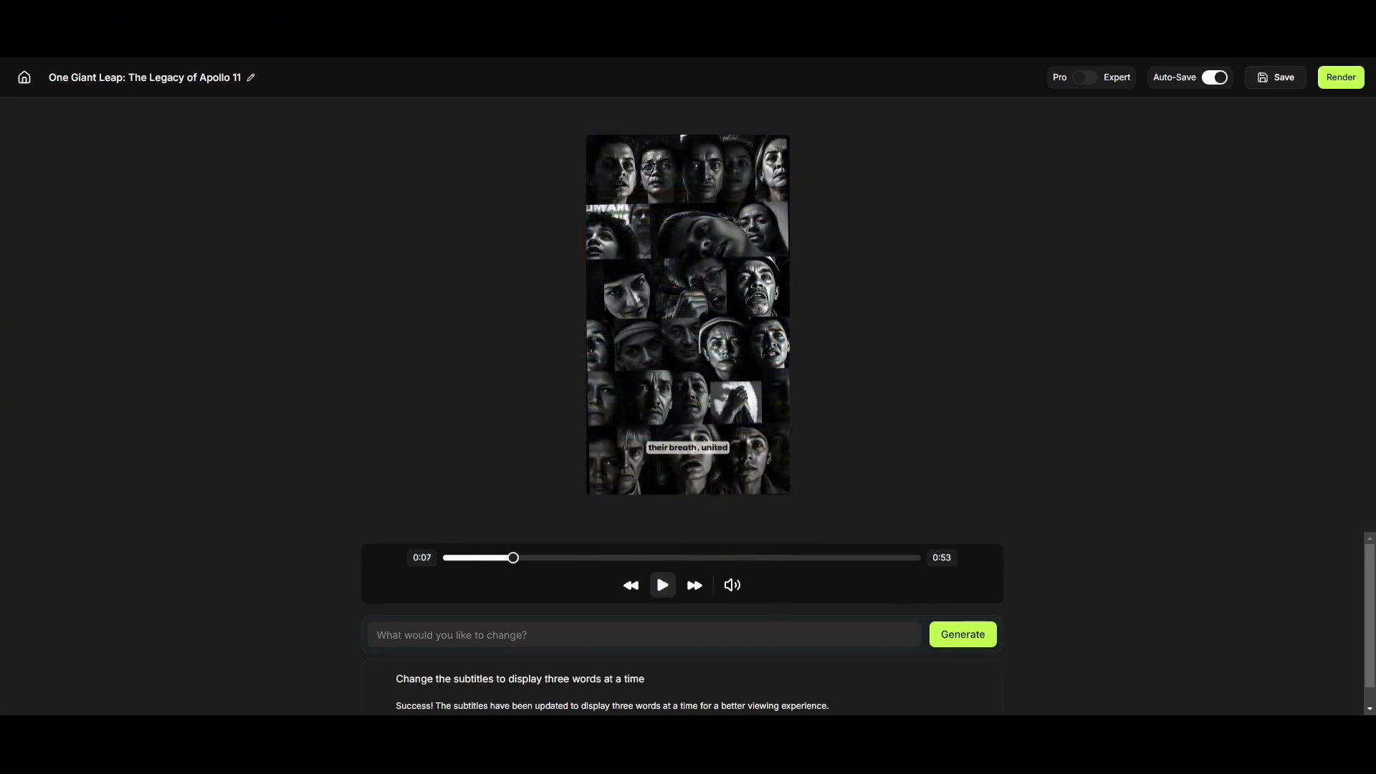
At 0:31, generate the change "Replace the current image with people watching and celebrating in the streets together.".
left_click_drag(514, 558, 727, 562)
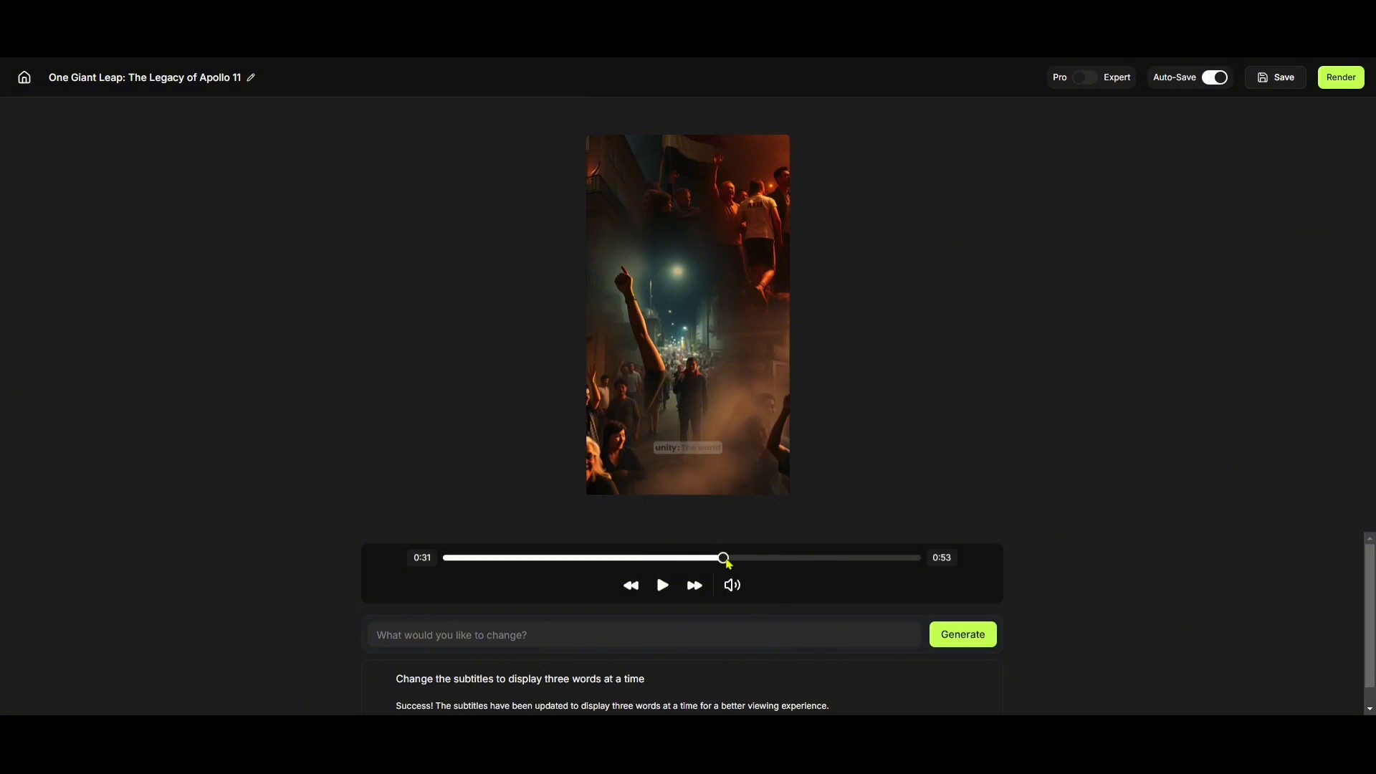
left_click(706, 628)
type("Replace the current image with people watching and celebrating in the streets together.")
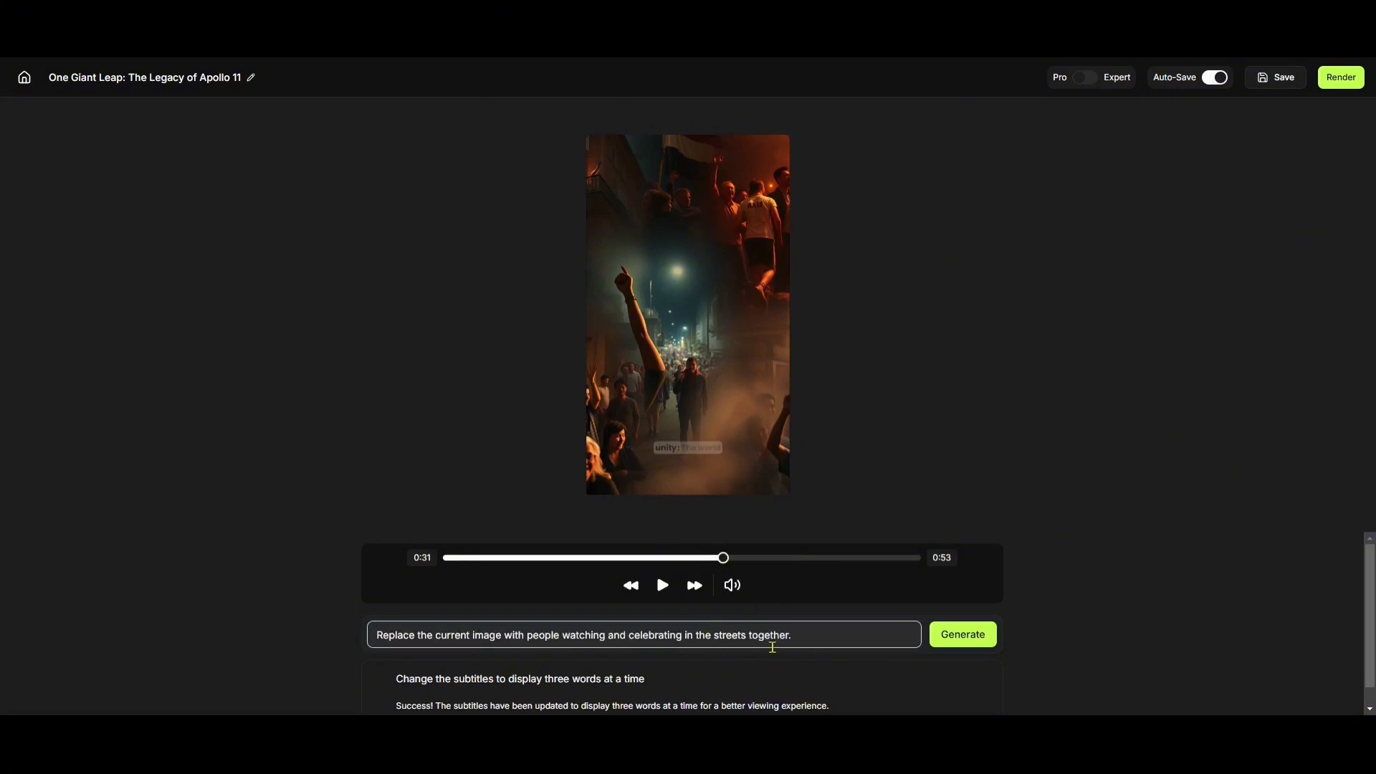
left_click(960, 638)
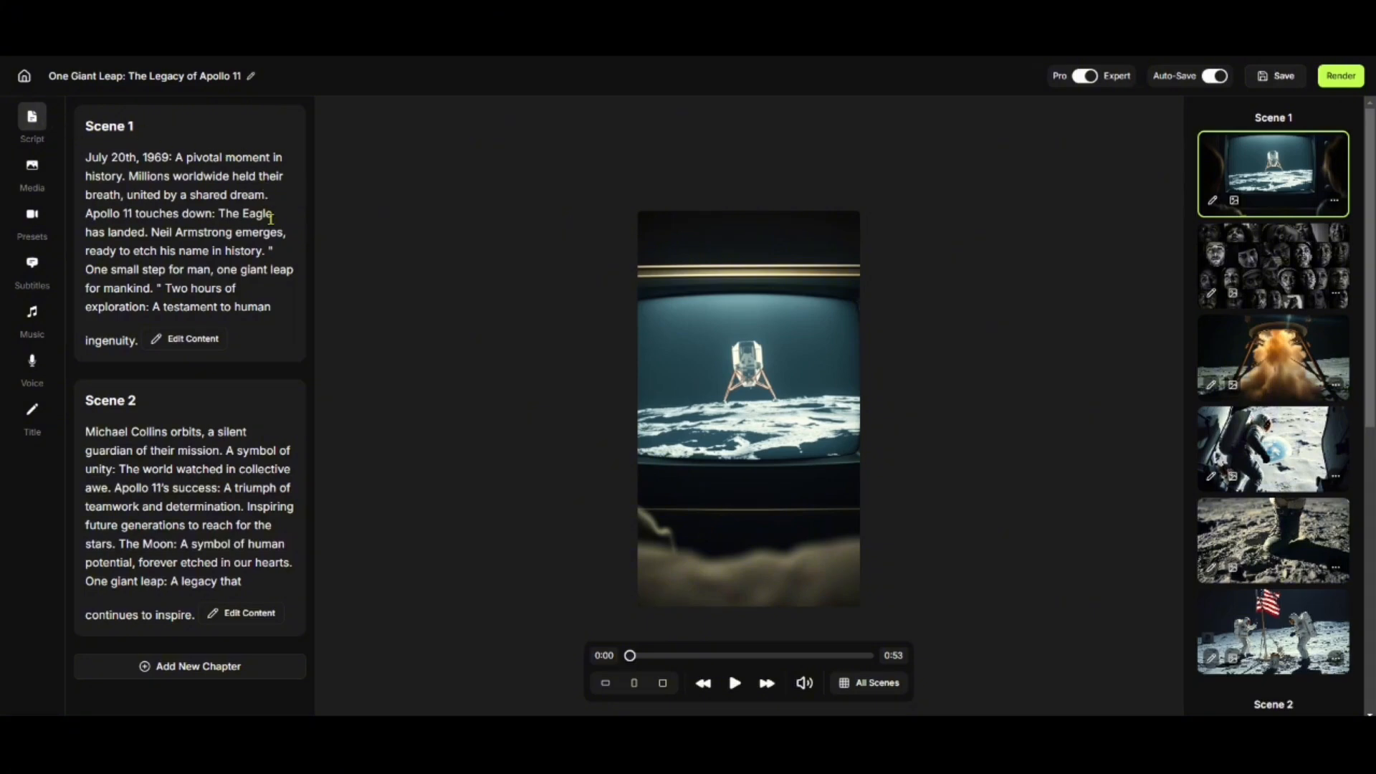
Change the first line of Scene 1 to "Step back in time to July 20, 1969.", save it and finish editing.
left_click(207, 339)
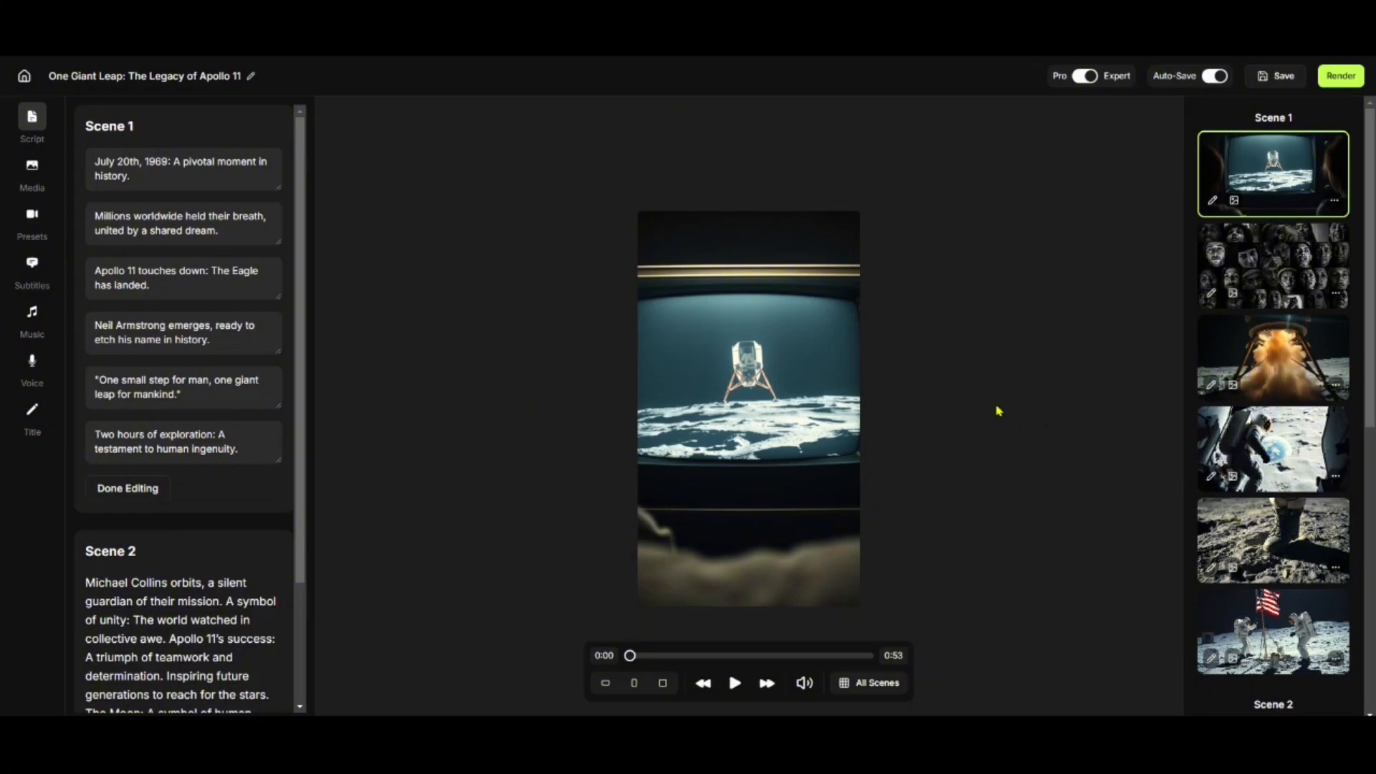
triple_click(219, 159)
type("Step back in time to July 20, 1969.")
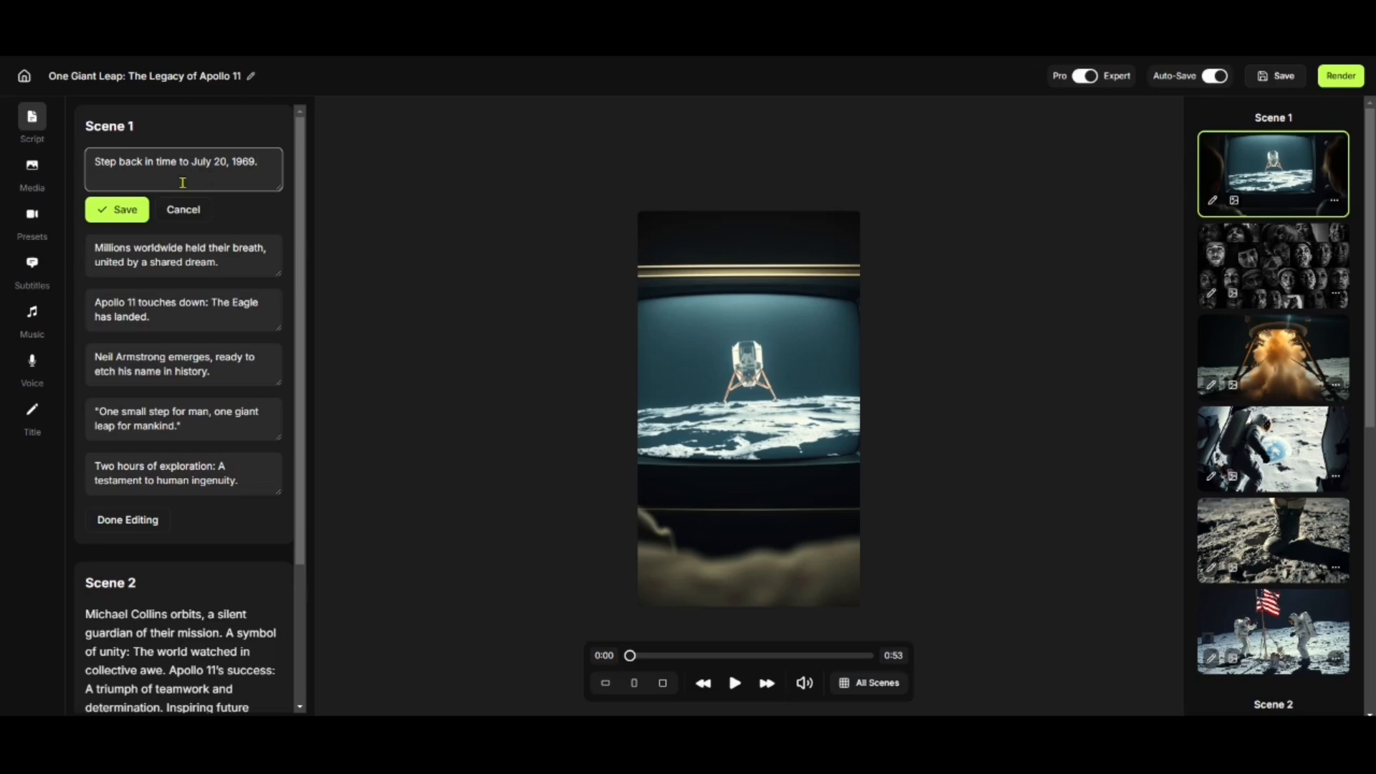
left_click(129, 210)
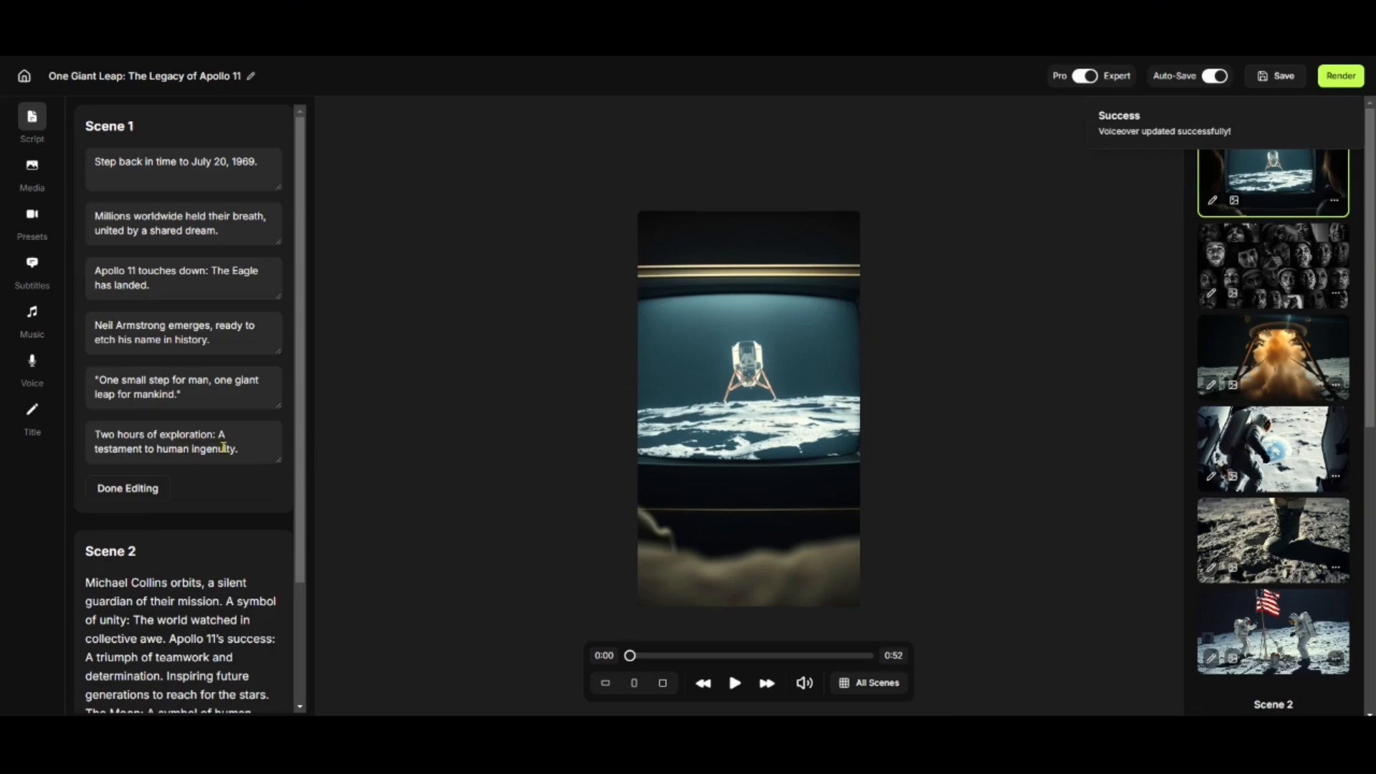
left_click(145, 487)
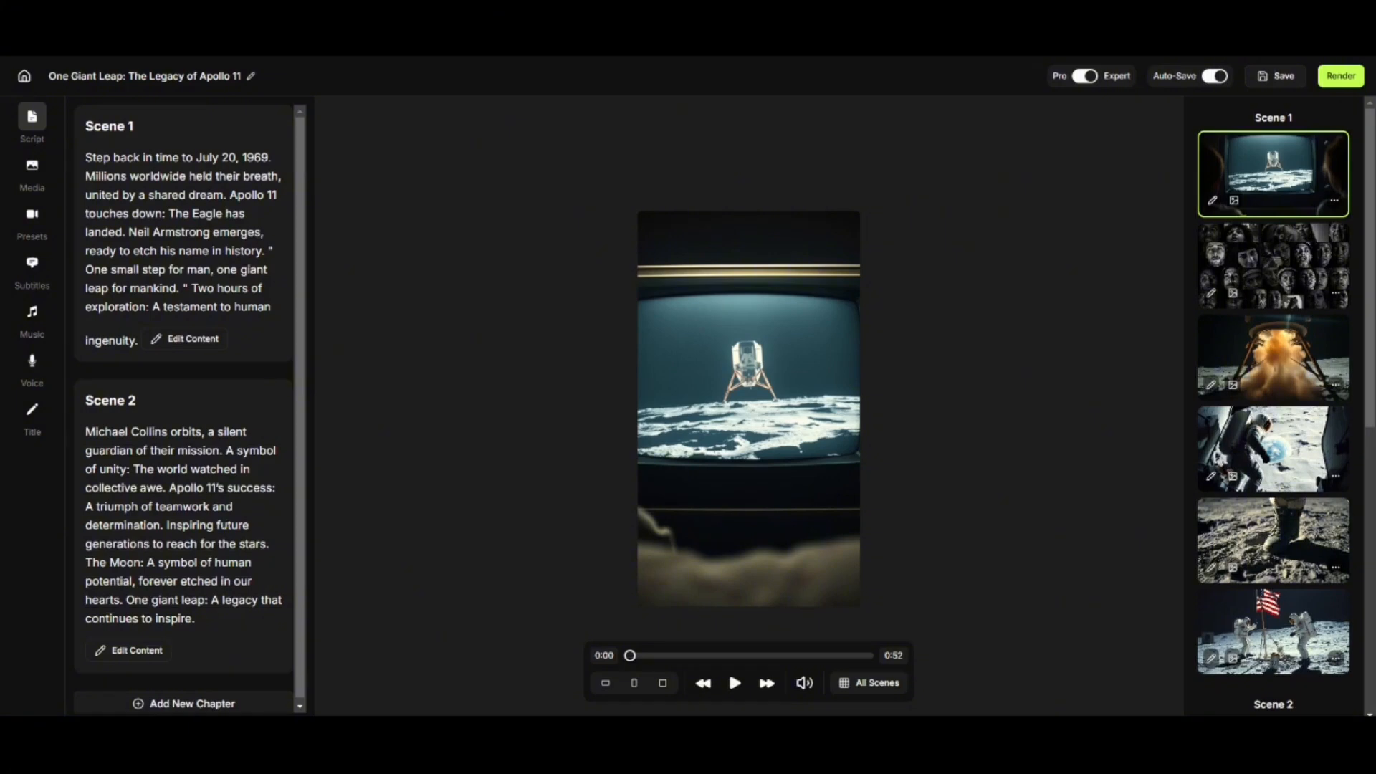
Add a new chapter reading "Apollo 11 proved that no dream is too distant — if we dare to take the first step.".
scroll(225, 522, "down", 1)
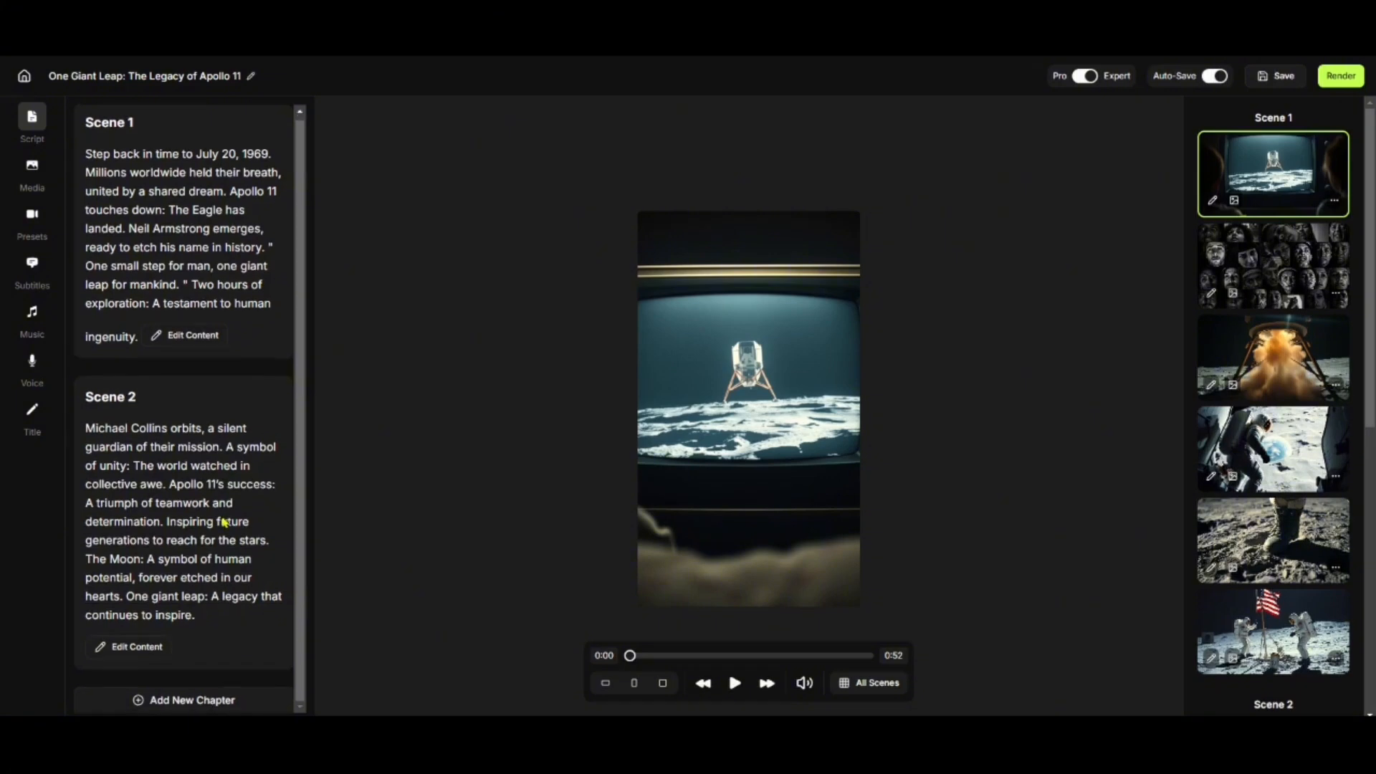
left_click(256, 700)
left_click(225, 626)
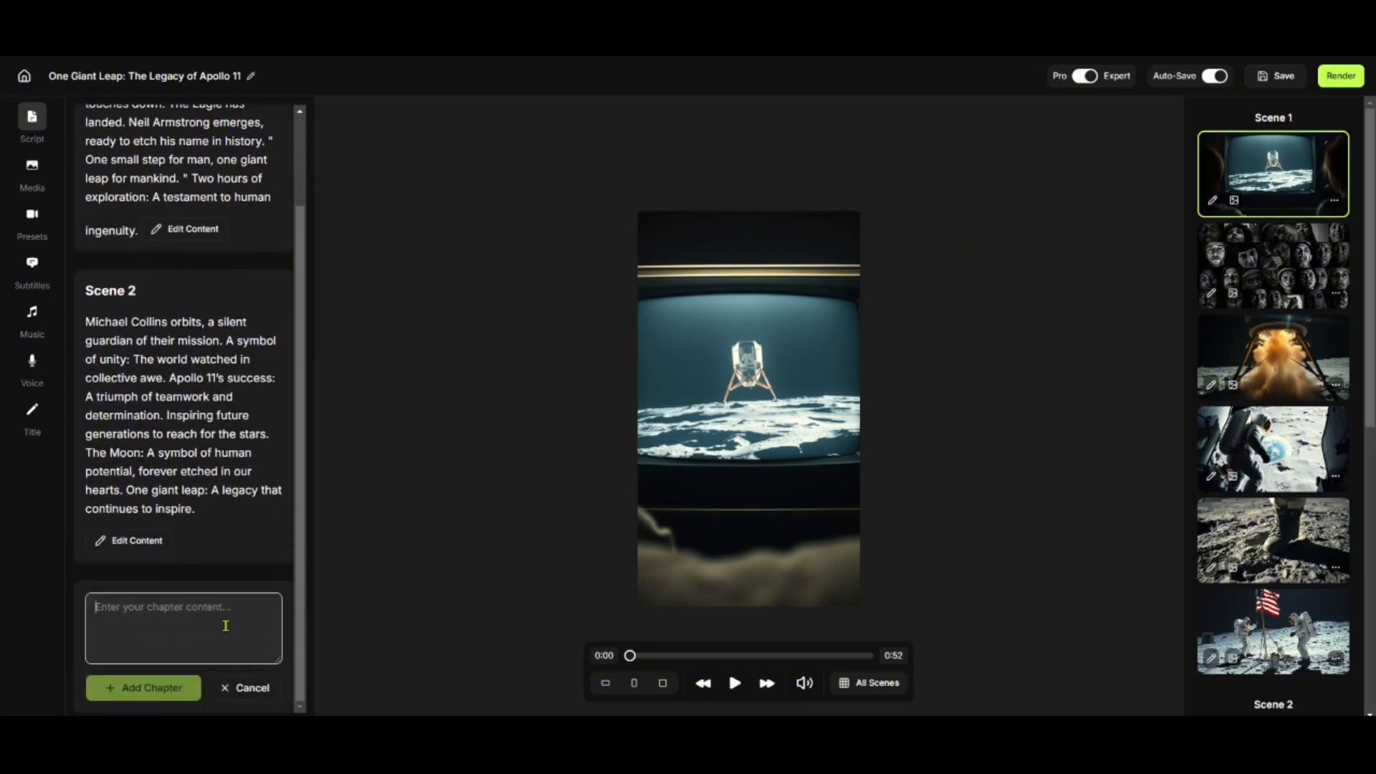
type("Apollo 11 proved that no dream is too distant — if we dare to take the first step.")
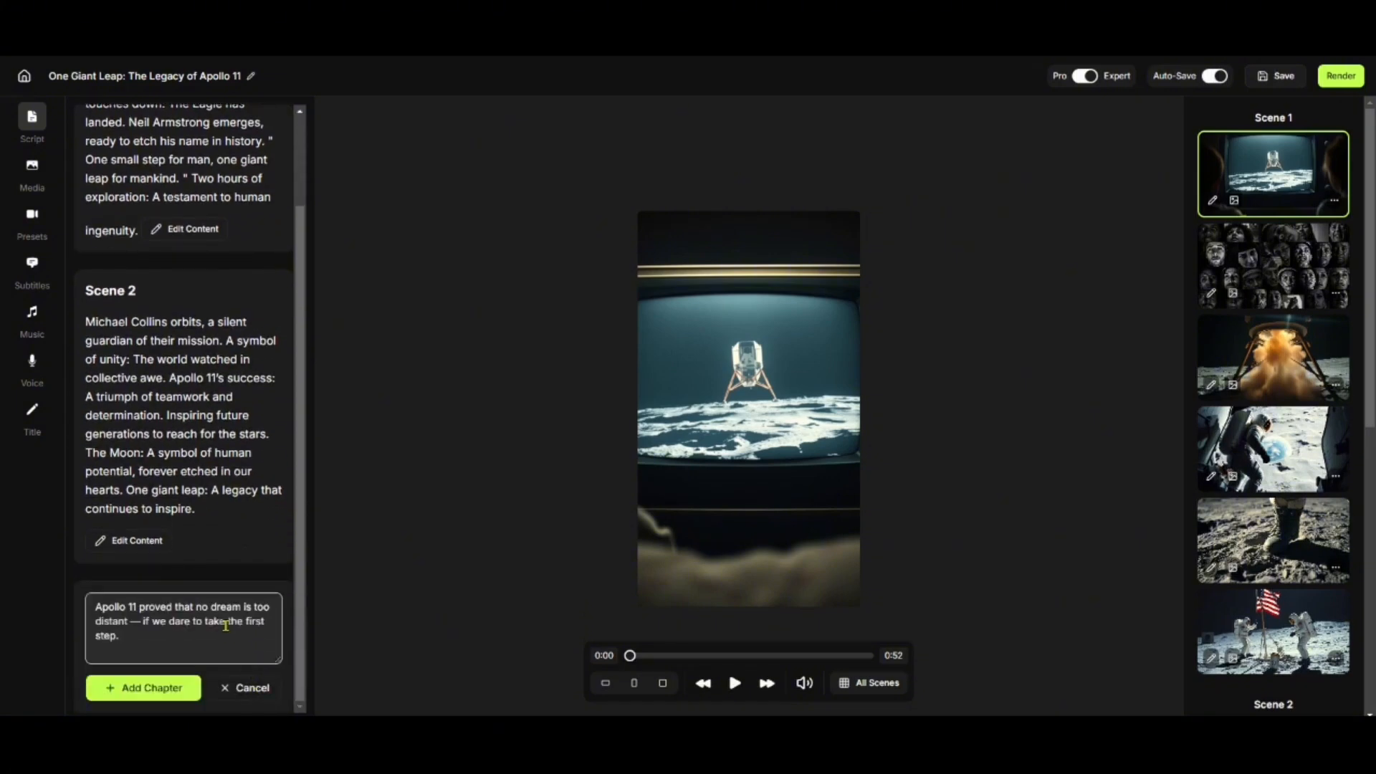
left_click(184, 688)
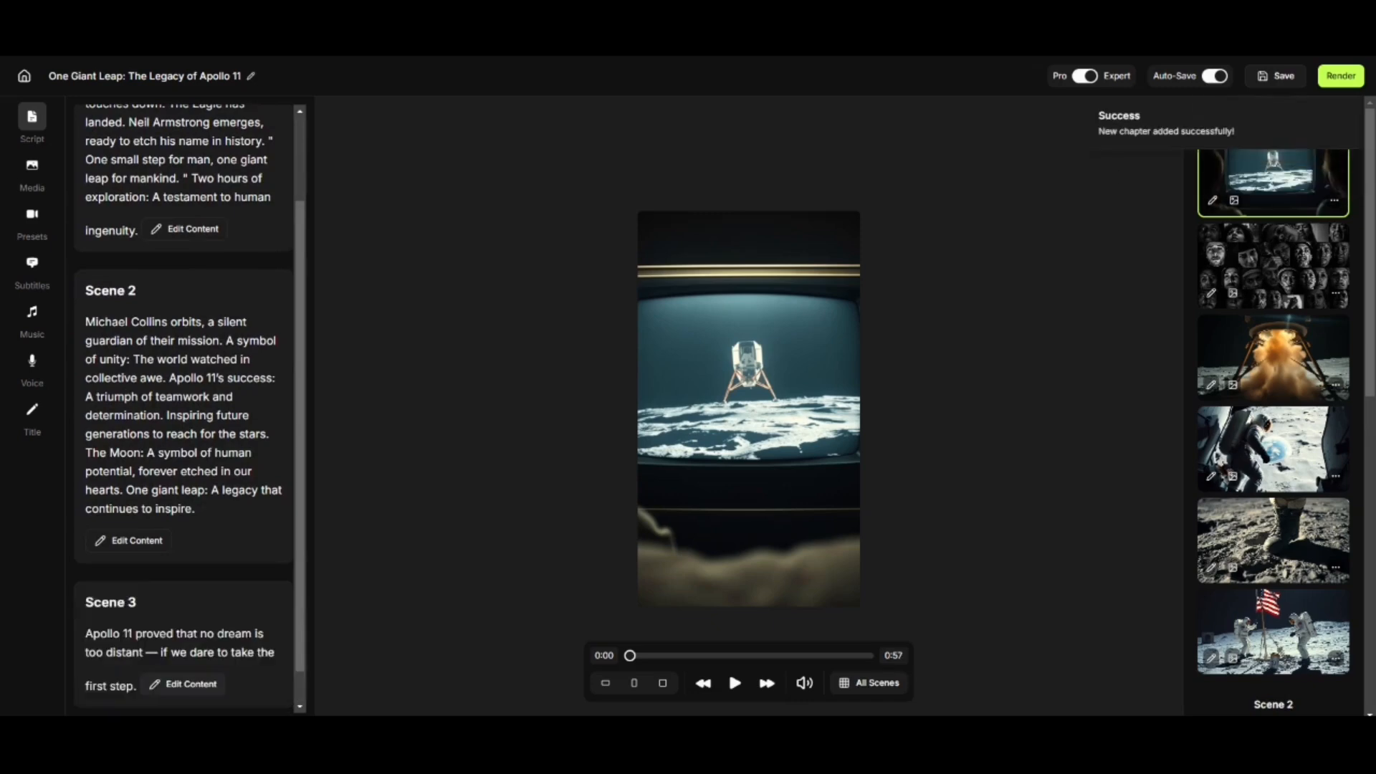
scroll(1228, 550, "down", 7)
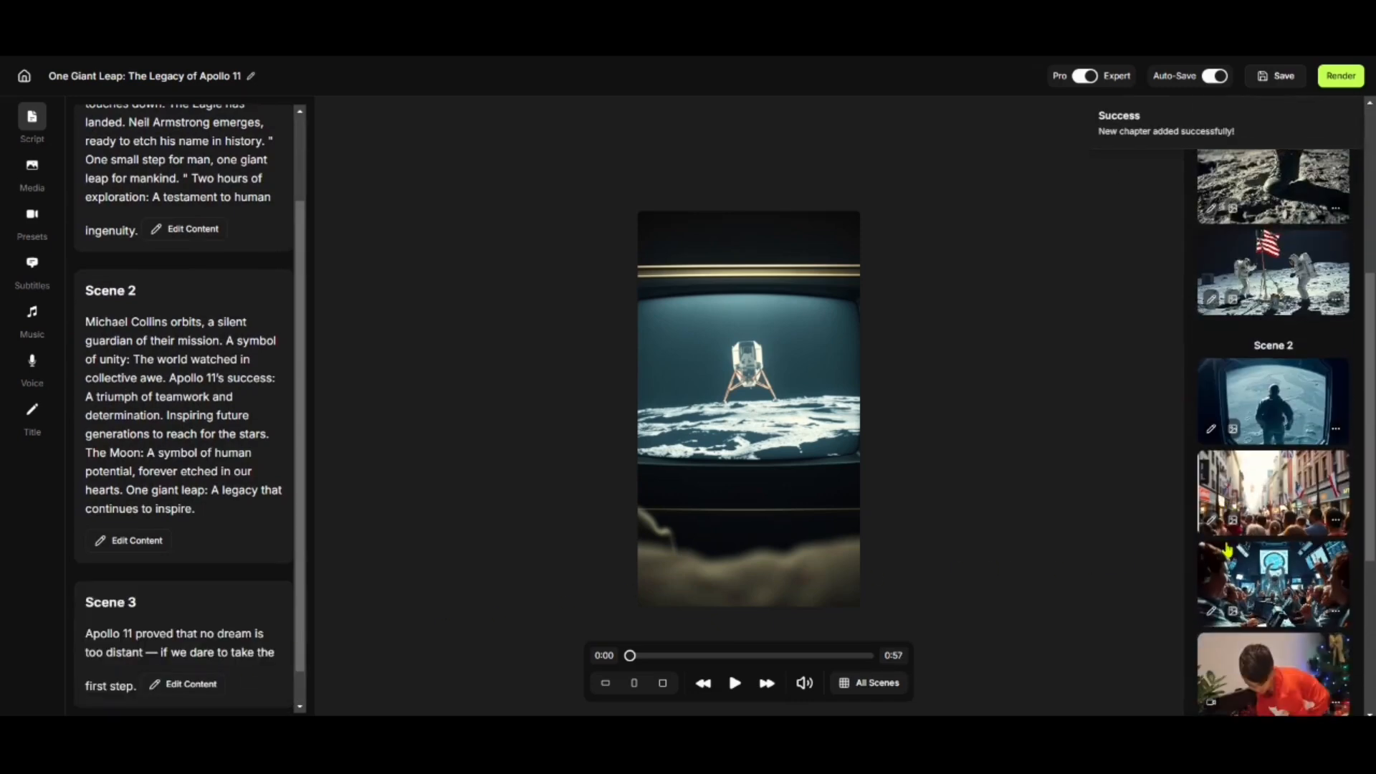
scroll(1228, 550, "down", 3)
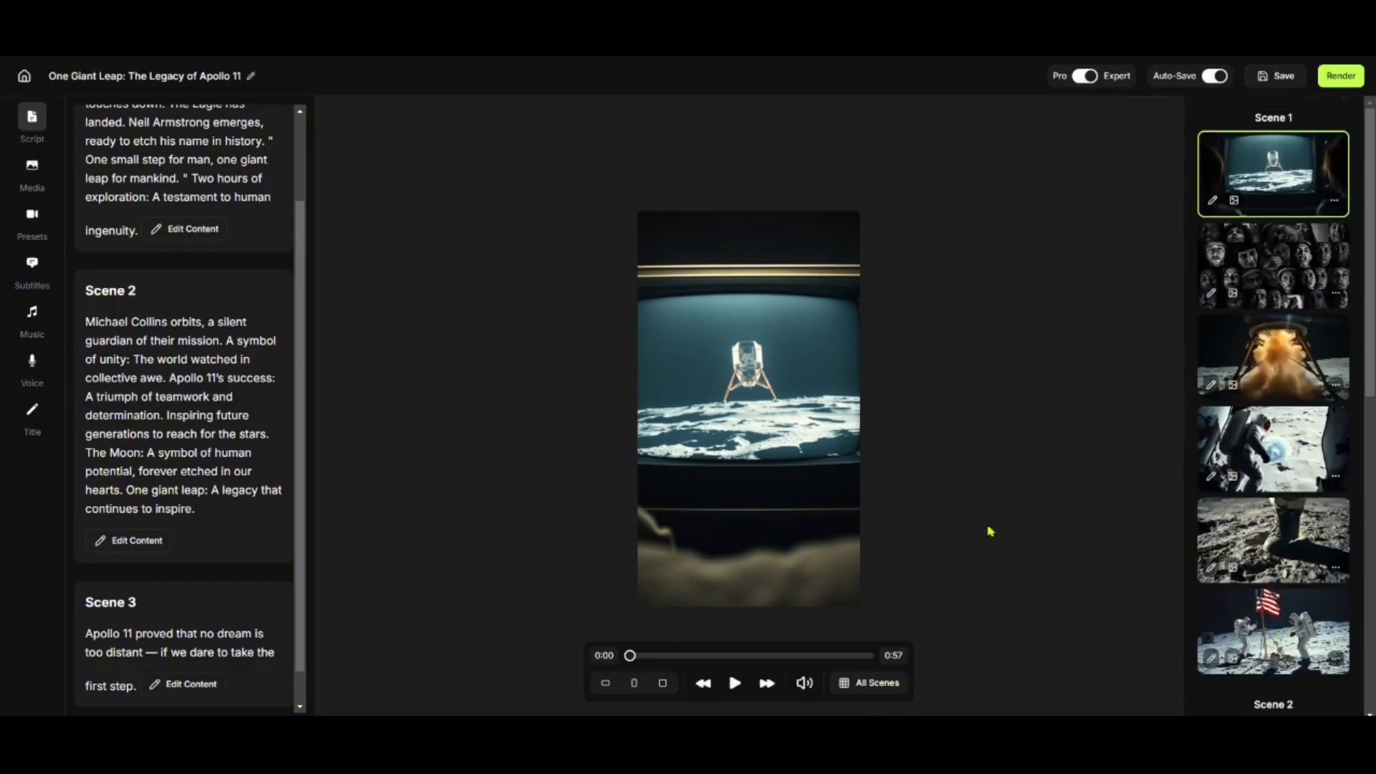
Open Scene 2's street crowd image for editing and inpaint the large hanging British flag with "The flag of the United States".
scroll(1233, 458, "down", 6)
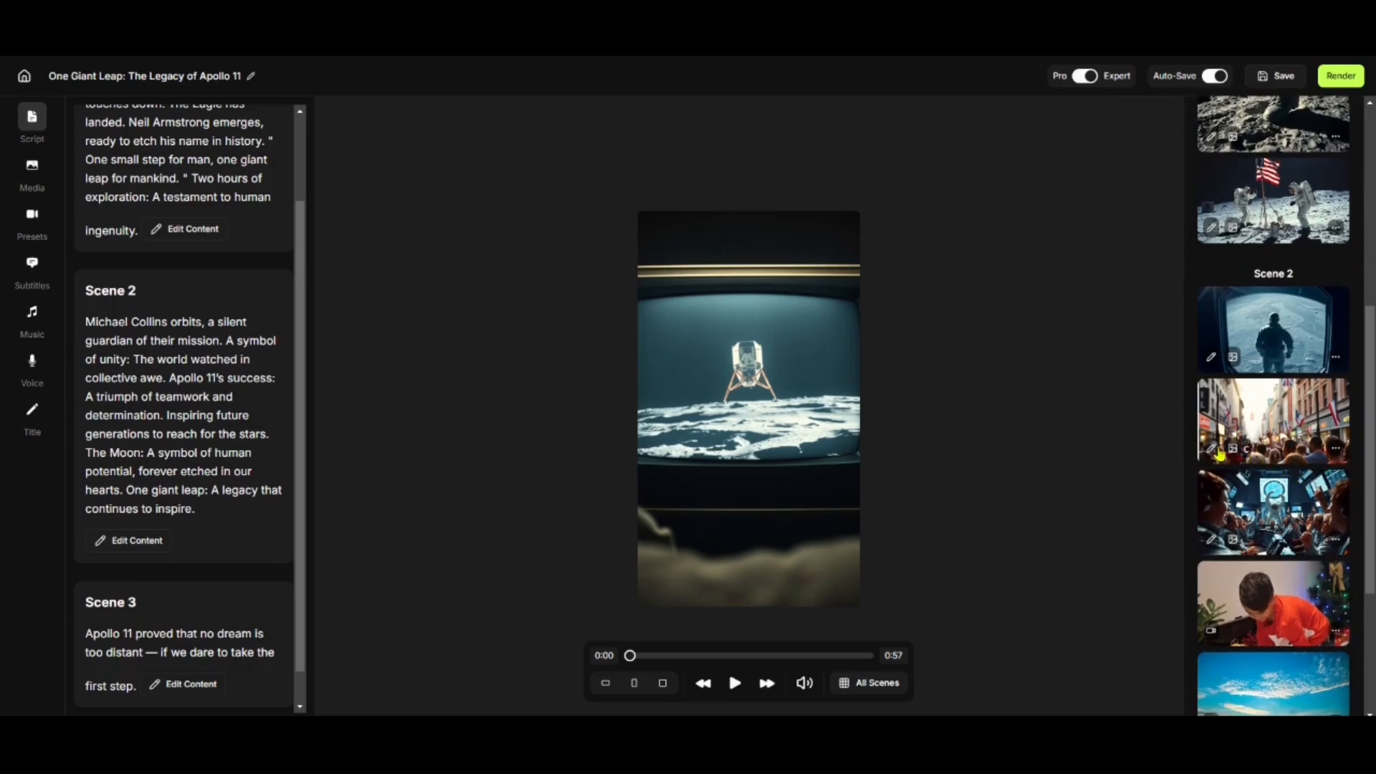
left_click(1256, 453)
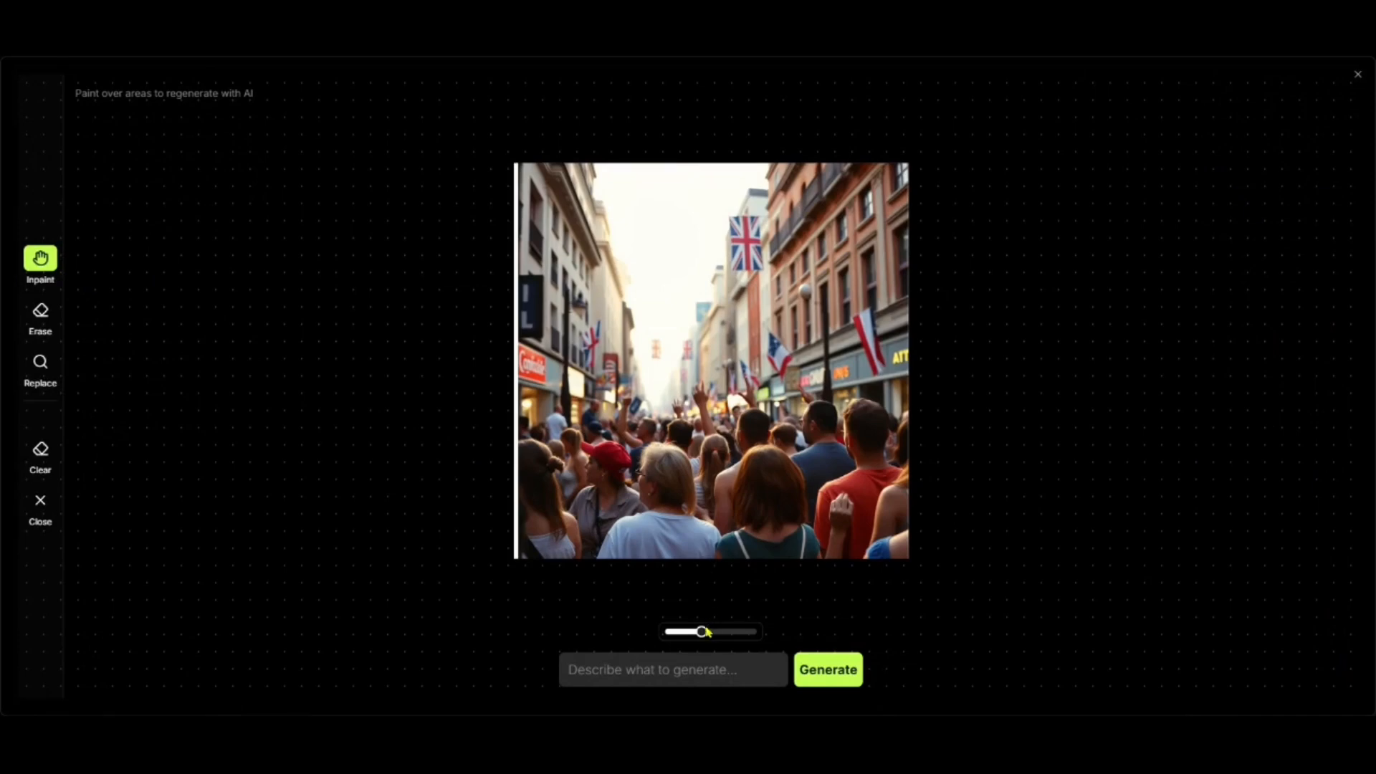
left_click_drag(703, 633, 706, 633)
mouse_move(731, 259)
left_mouse_down()
mouse_move(761, 265)
mouse_move(738, 225)
mouse_move(733, 248)
mouse_move(758, 244)
mouse_move(749, 236)
left_mouse_up()
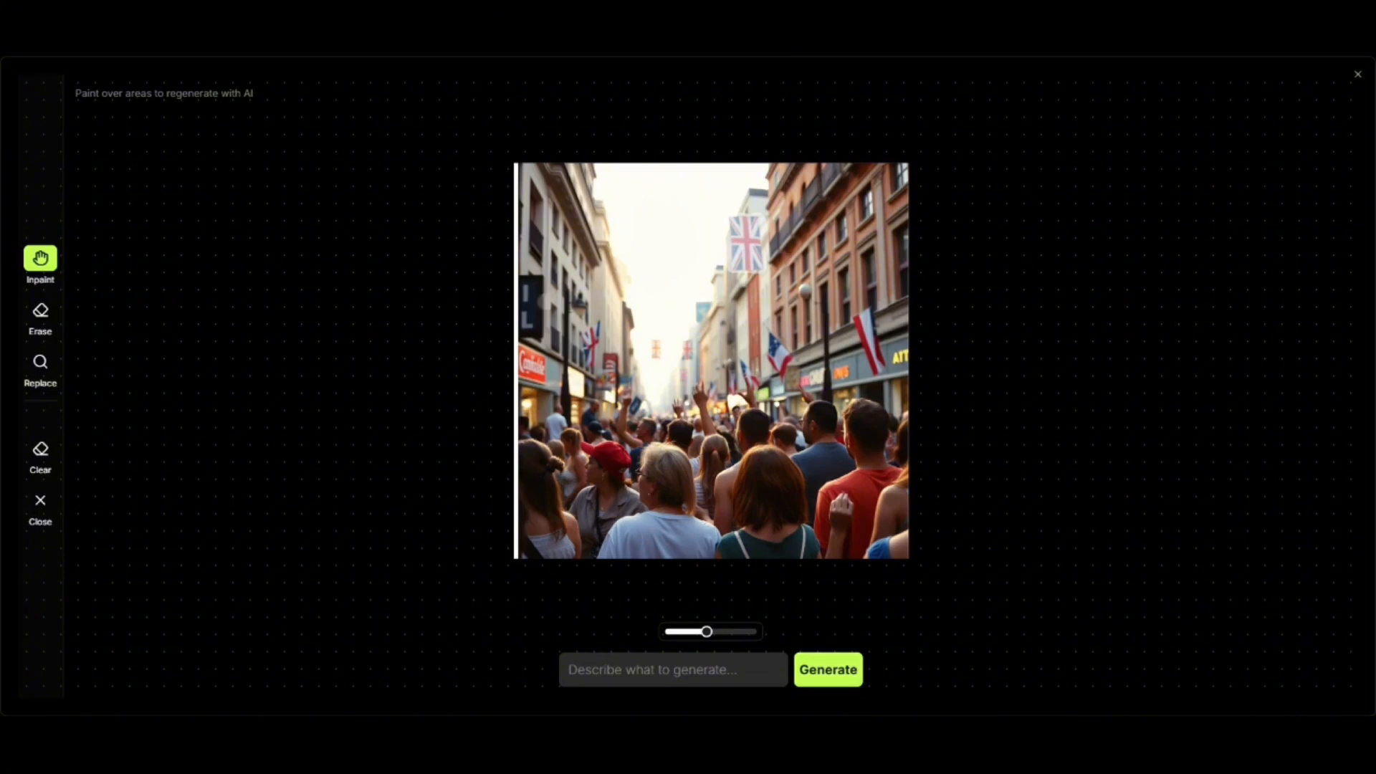
left_click(43, 452)
left_click(691, 674)
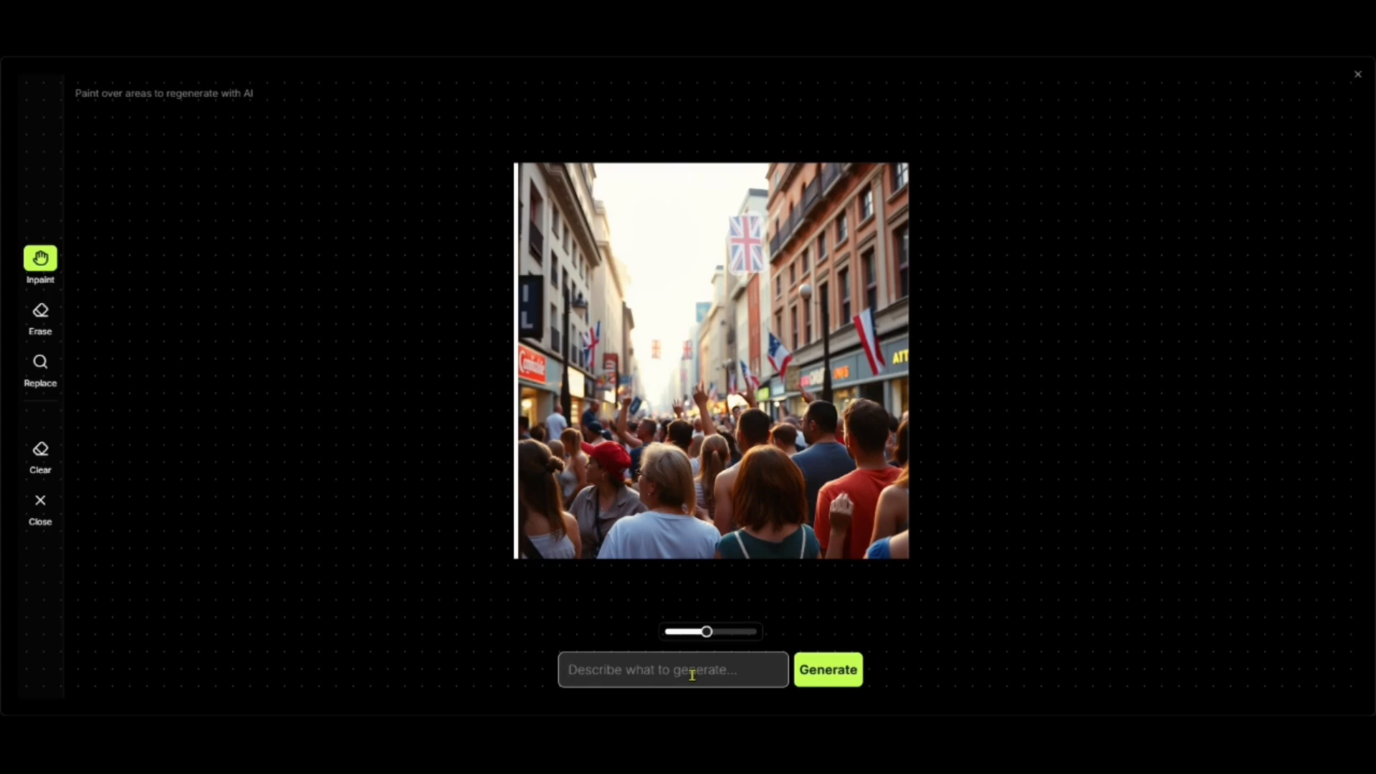
type("The flag of the United Sta")
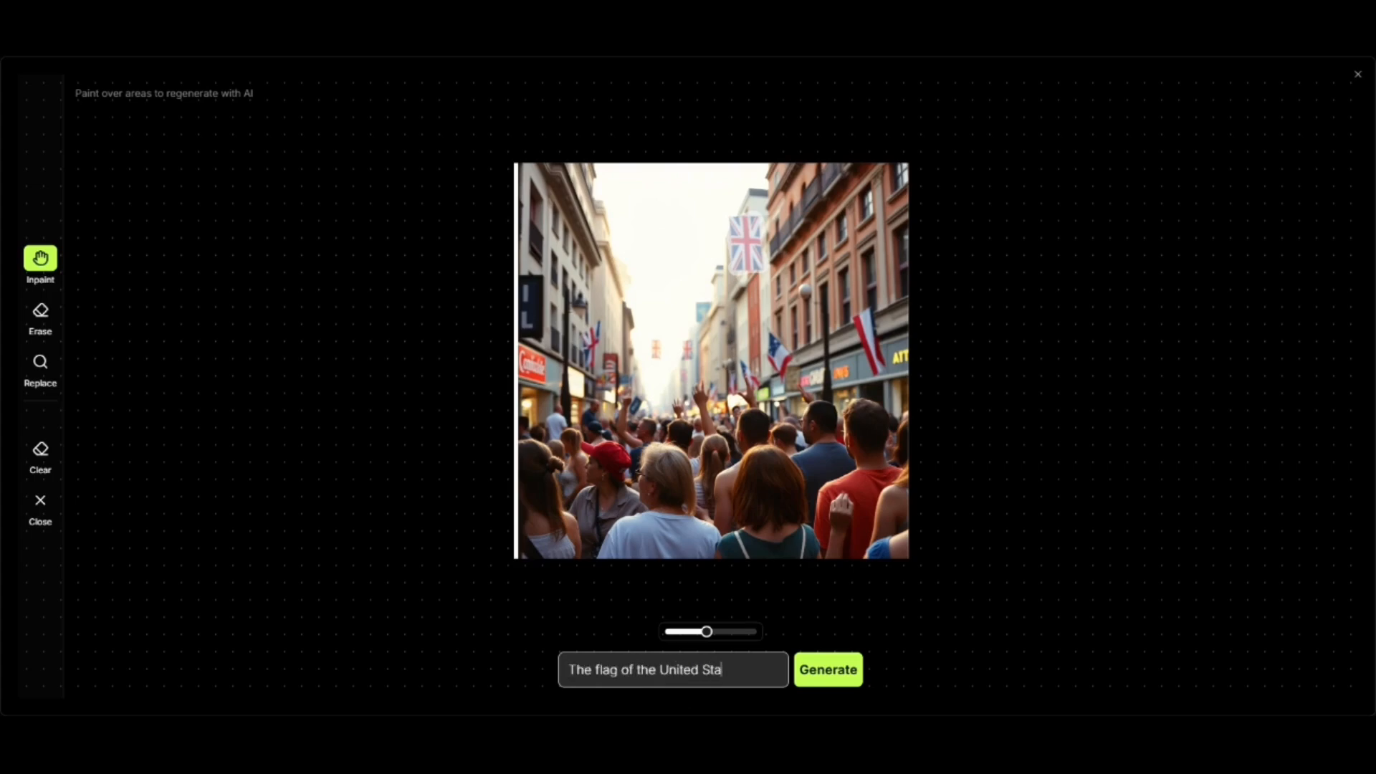
type("tes")
left_click(825, 679)
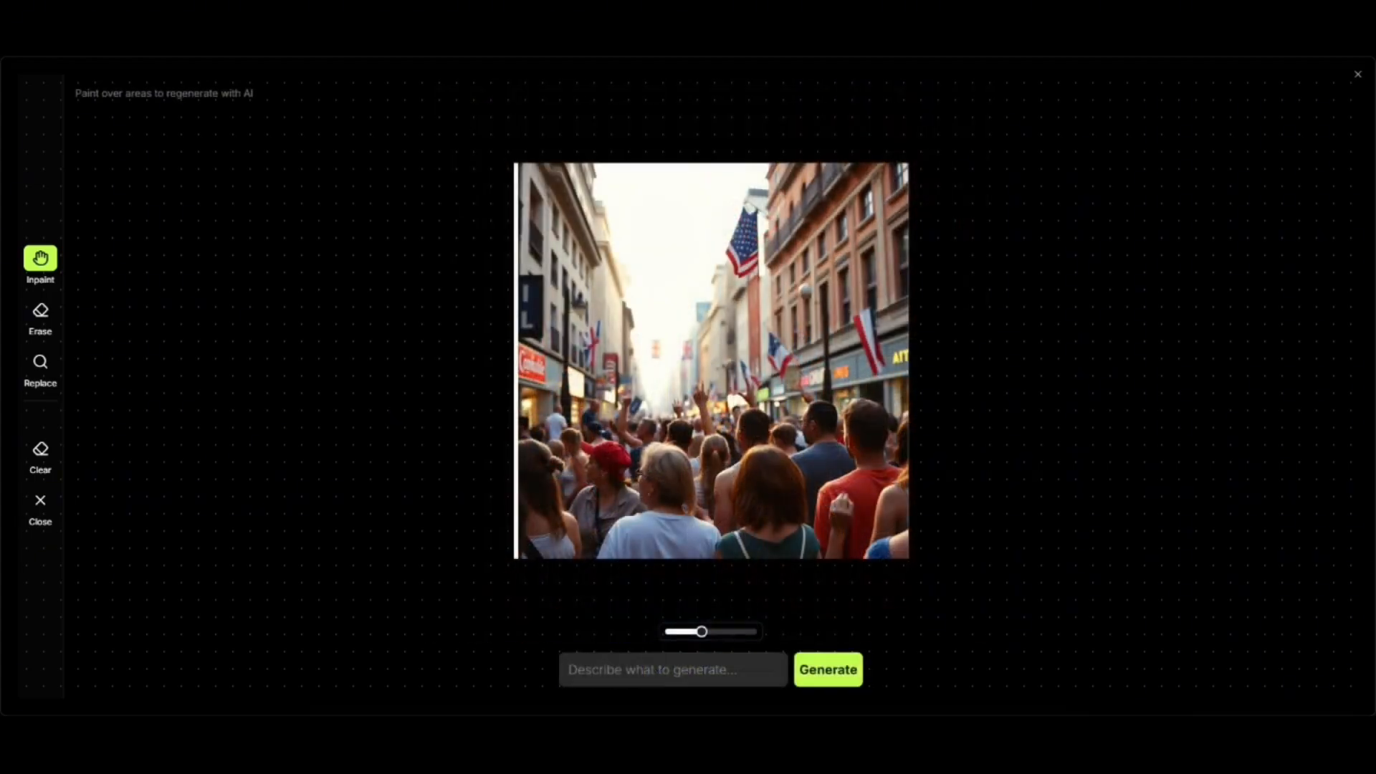
Erase the large hanging American flag from the street crowd image.
left_click(40, 314)
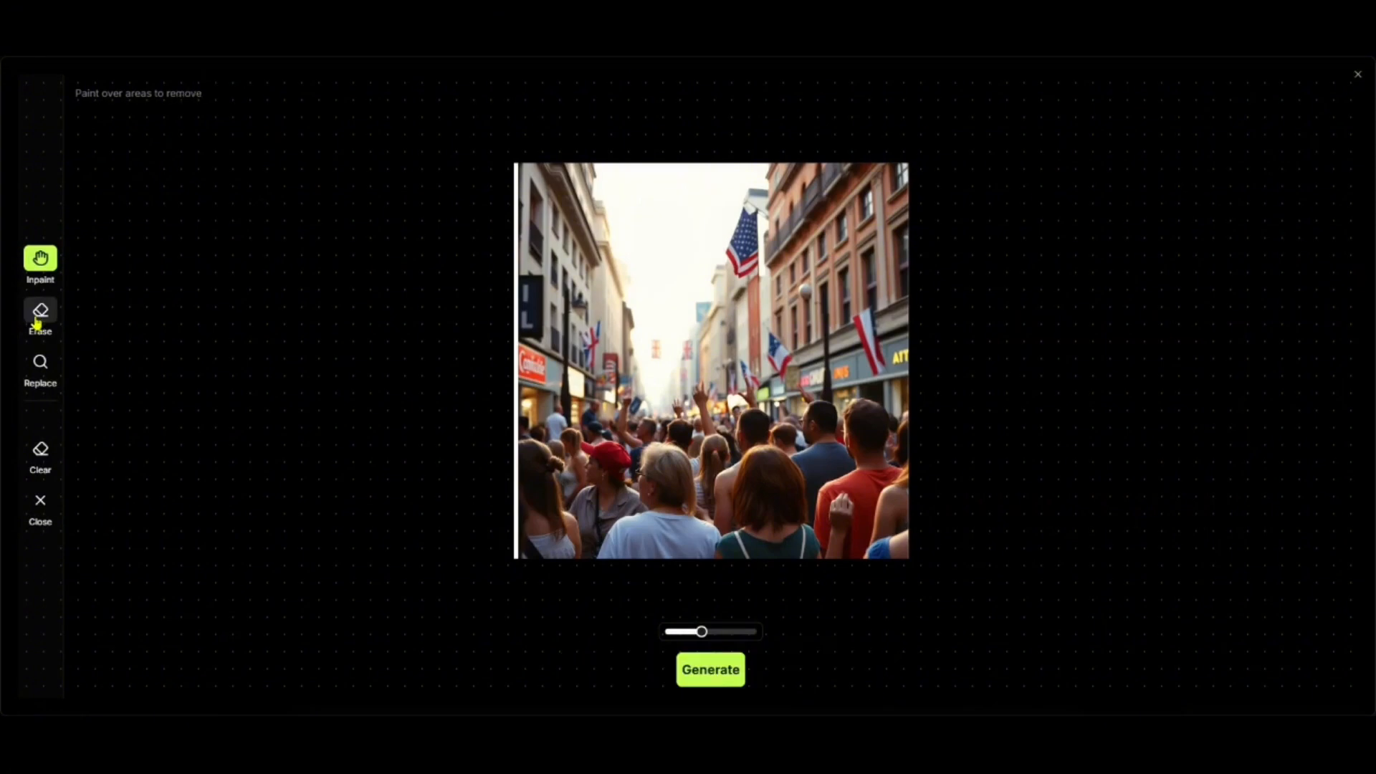
mouse_move(739, 272)
left_mouse_down()
mouse_move(749, 215)
mouse_move(757, 283)
left_mouse_up()
left_click(722, 662)
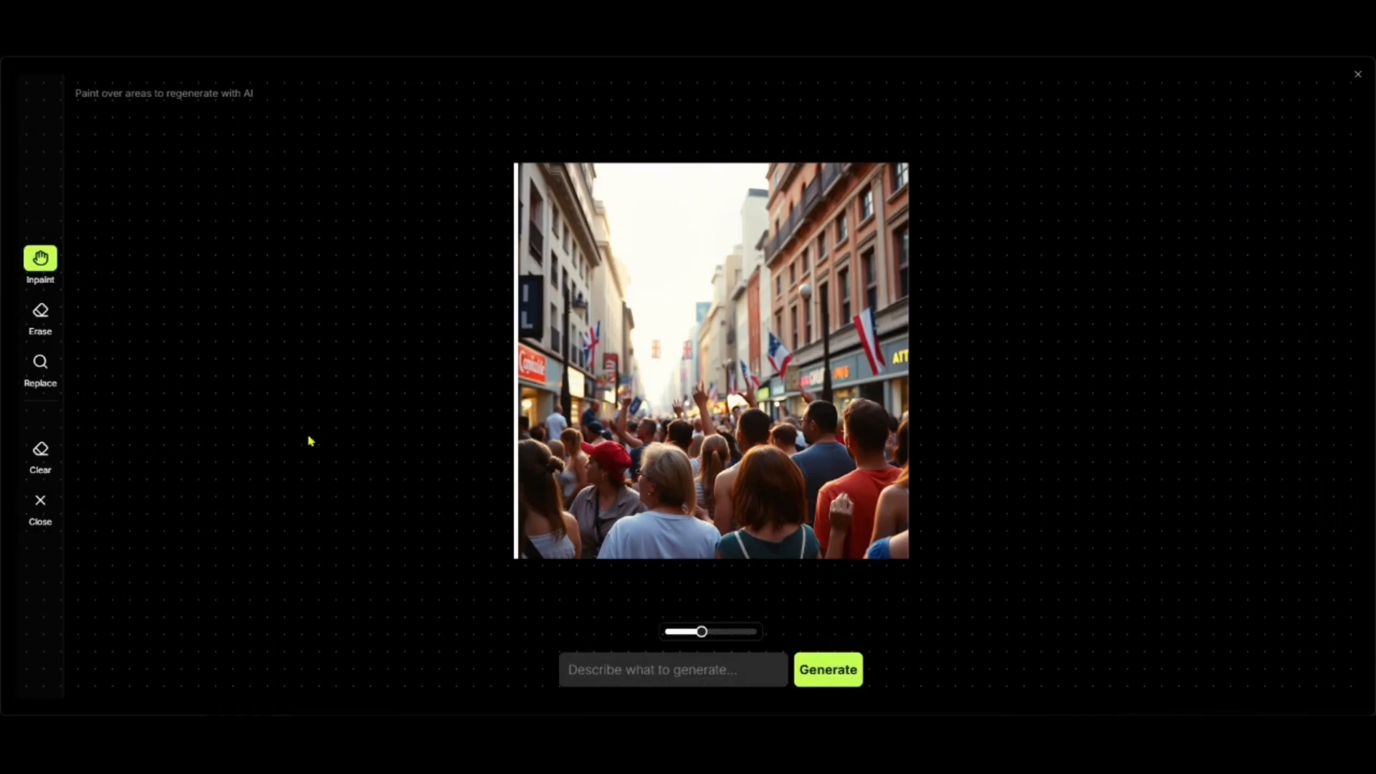
Replace the sky throughout the street crowd image with a night sky and use the result.
left_click(40, 363)
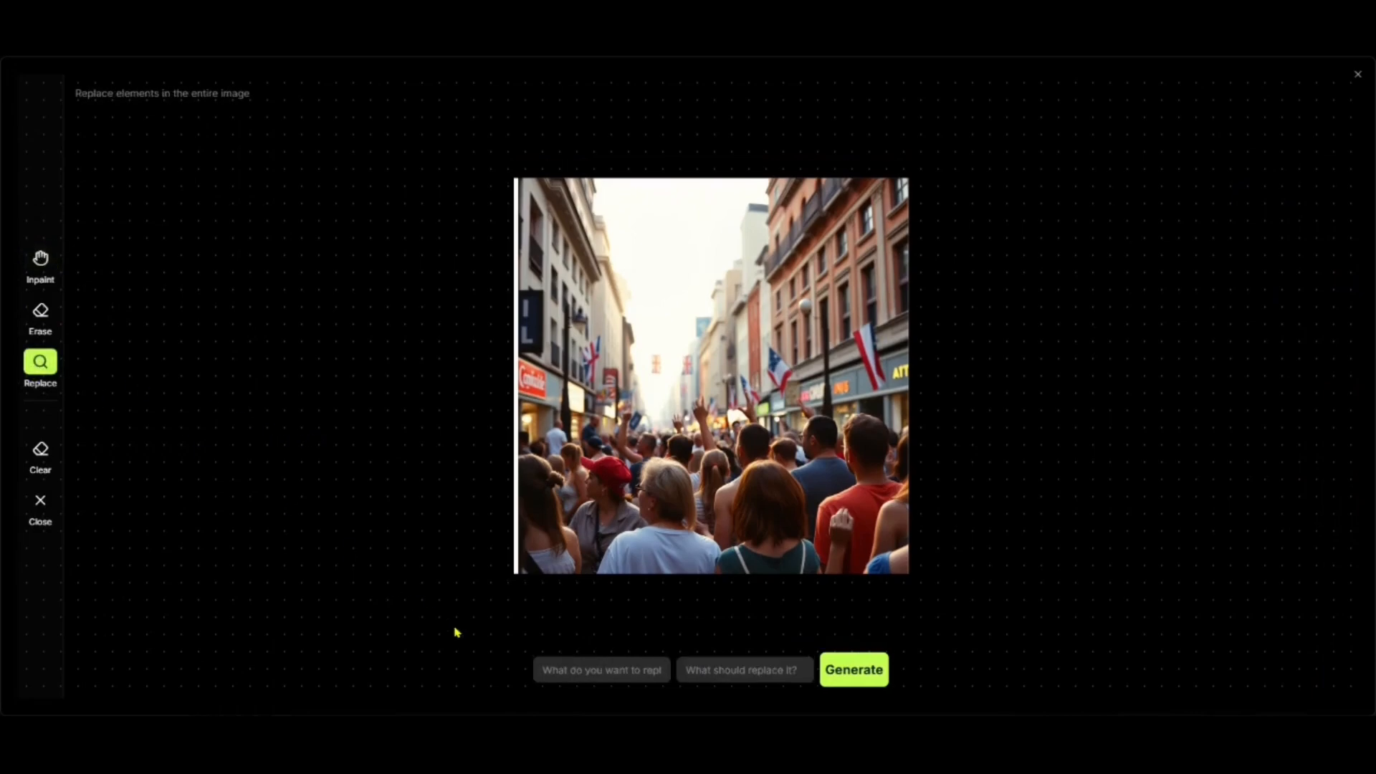
left_click(596, 670)
type("Sky")
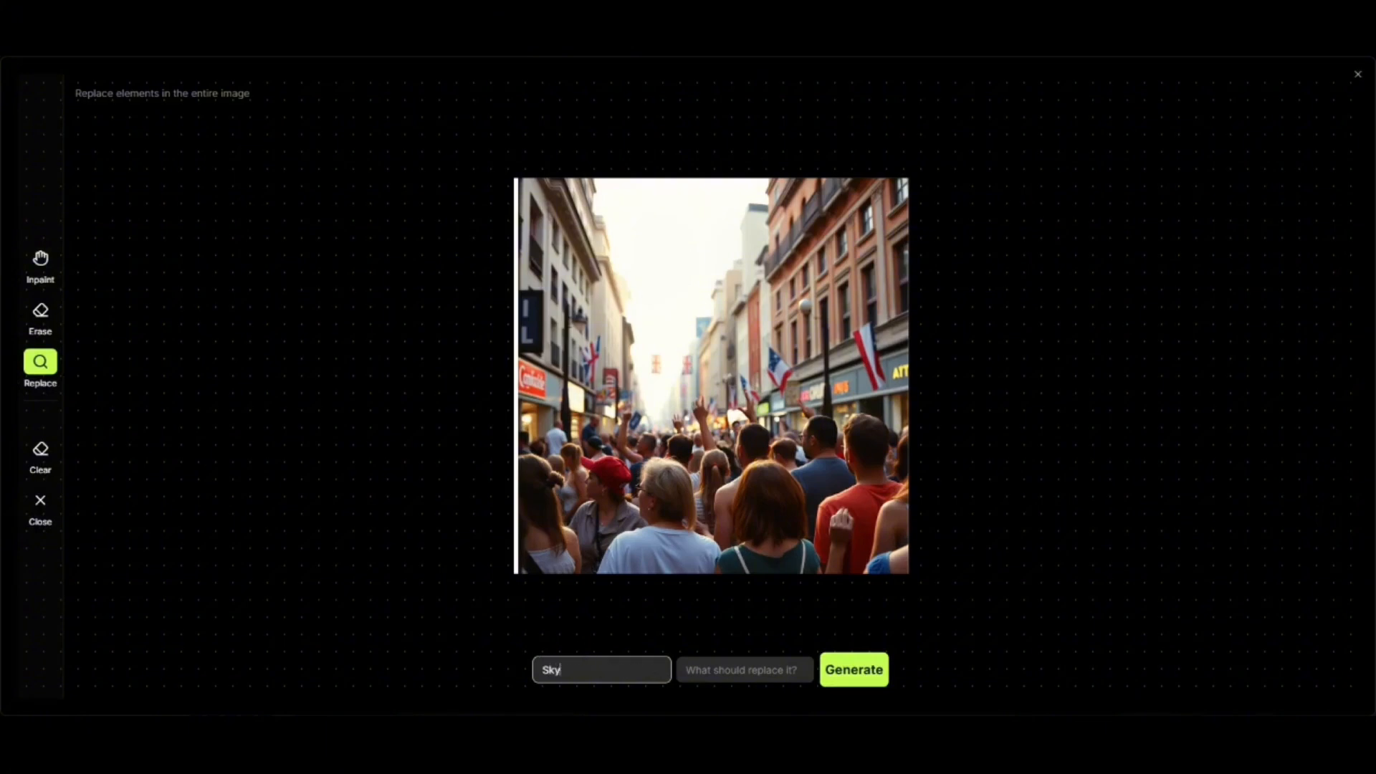
key("Tab")
type("Nigh")
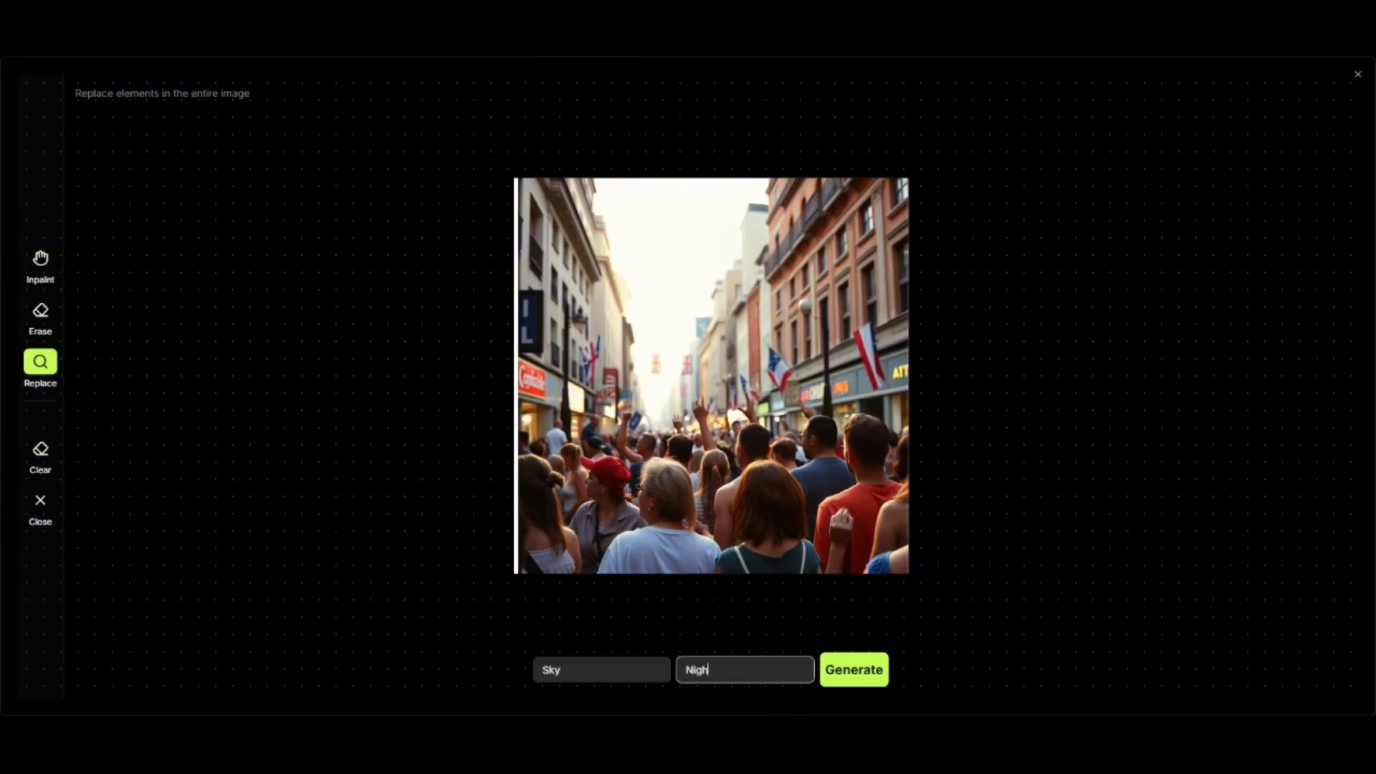
left_click(867, 674)
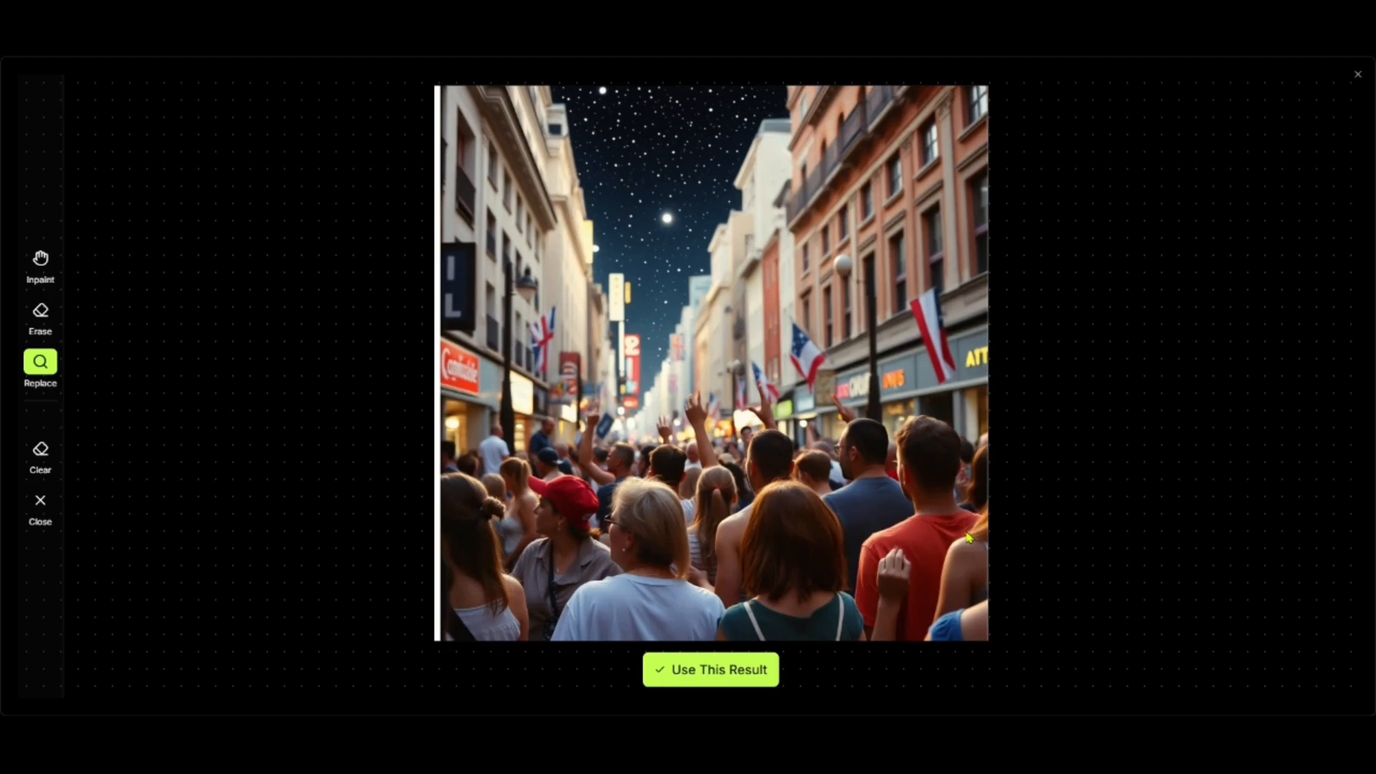
left_click(755, 668)
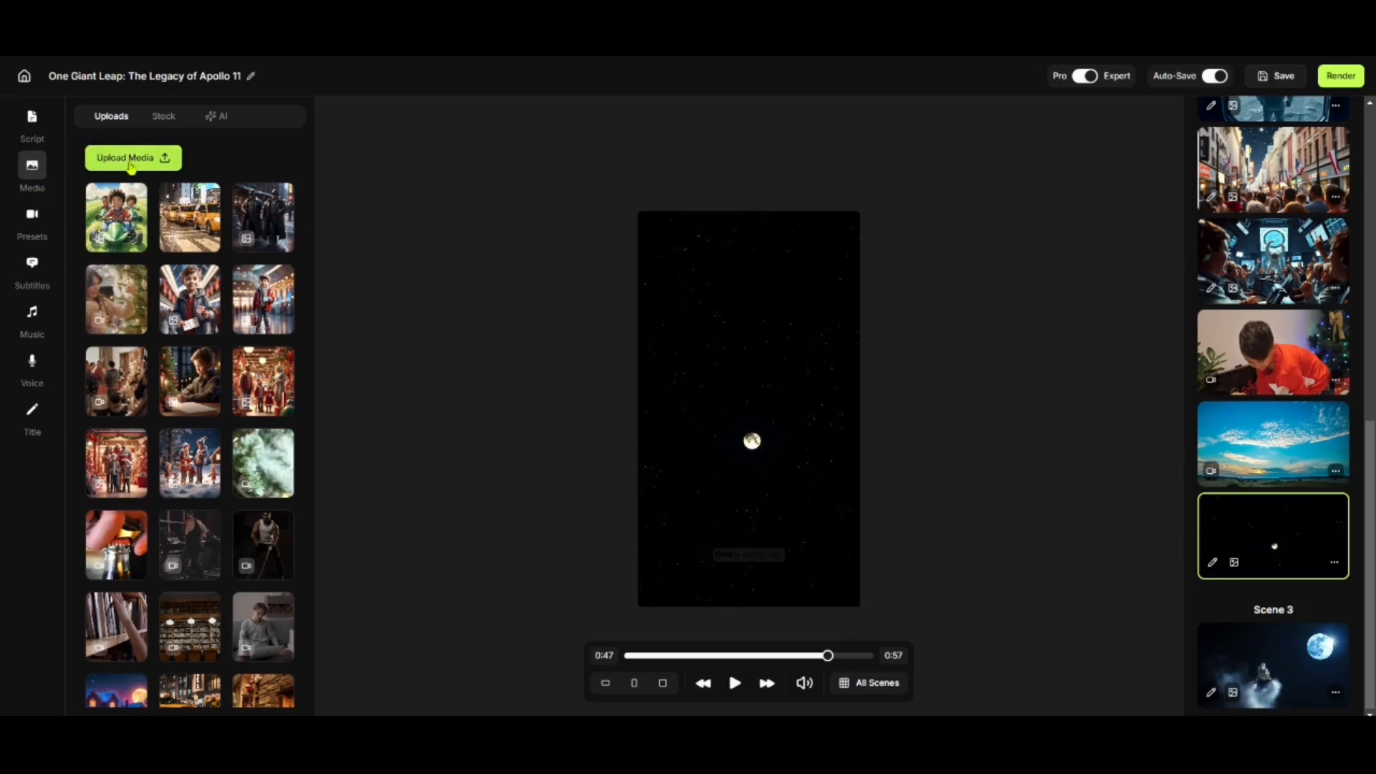
Search the stock videos for "Moon" and replace Scene 2's last clip with the bright moon behind drifting clouds.
left_click(161, 118)
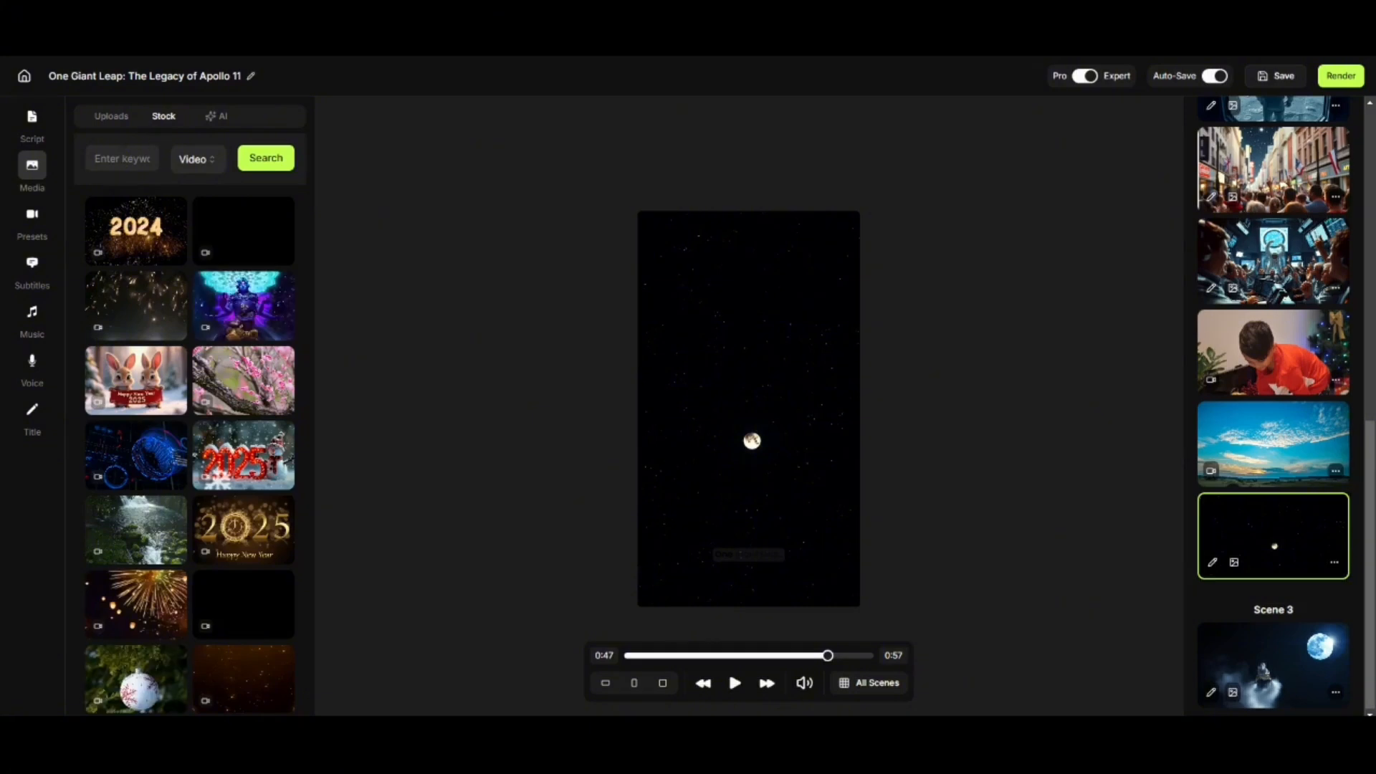
left_click(124, 160)
type("Moon")
left_click(268, 160)
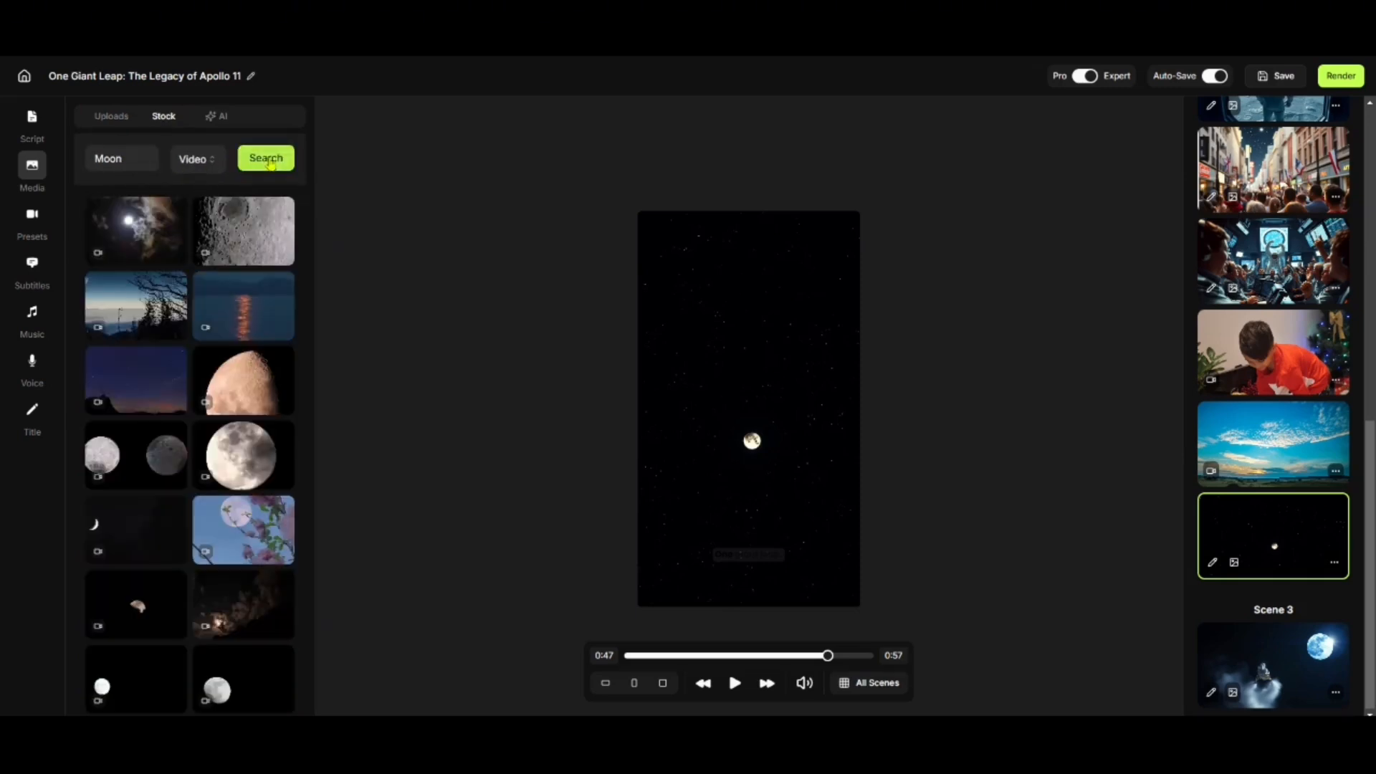
scroll(258, 294, "down", 3)
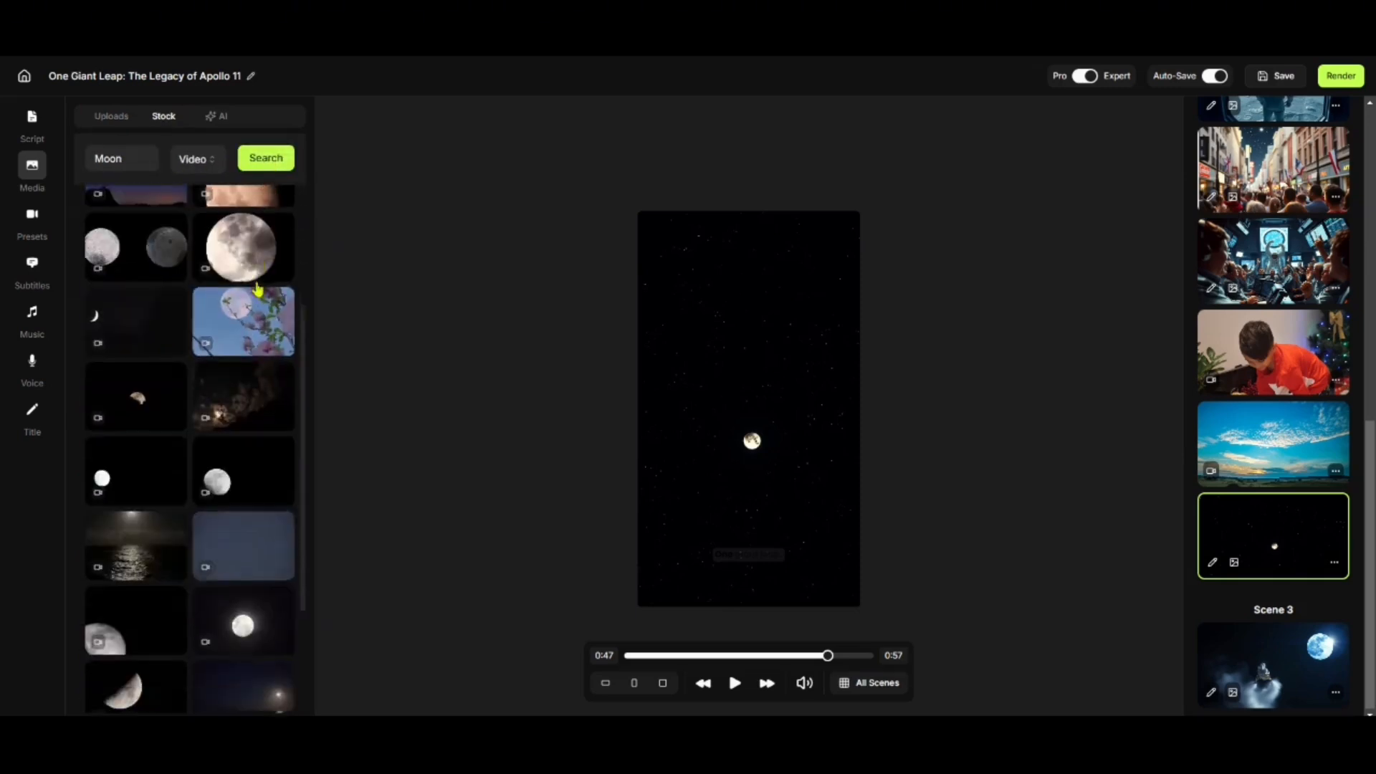
scroll(244, 358, "up", 3)
left_click(147, 240)
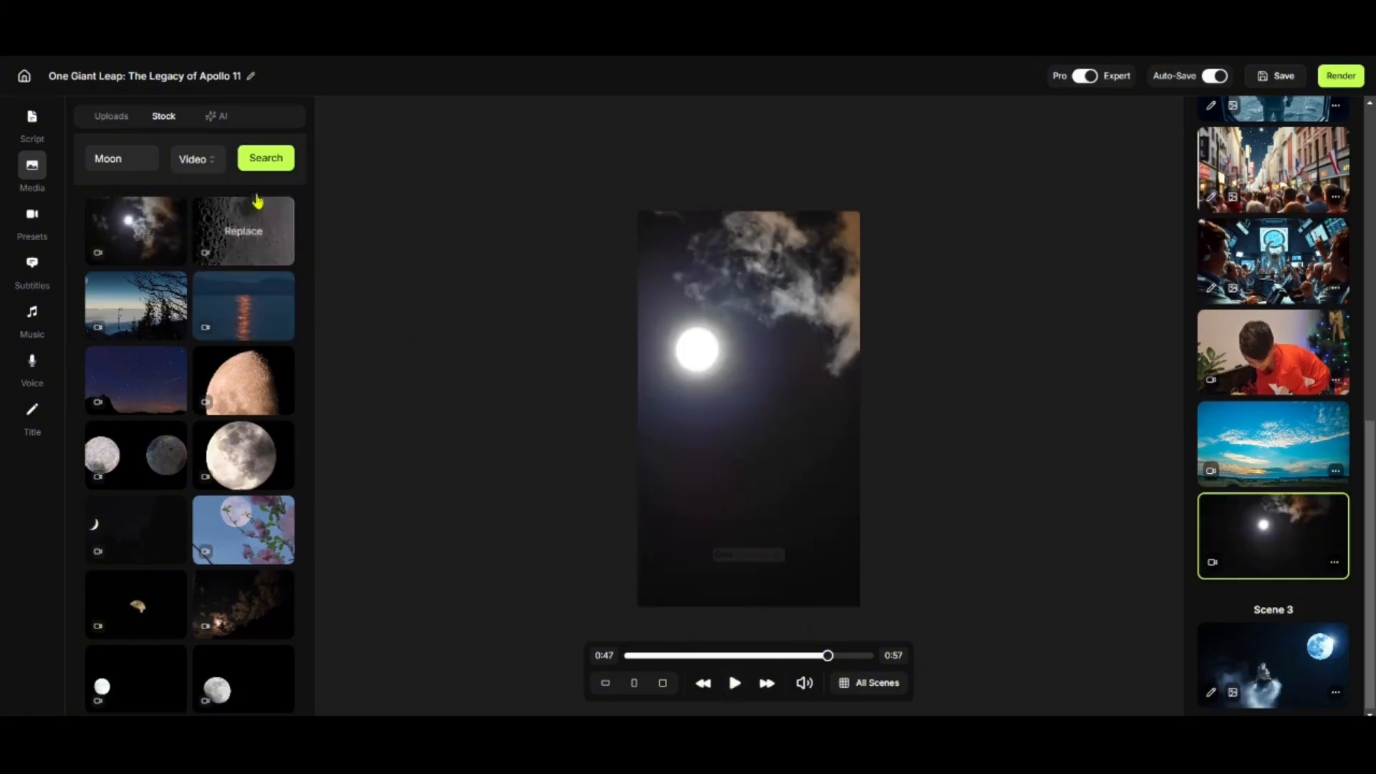
Apply the Reel Blur Transition preset to Scene 1's collage of faces and preview the effect.
left_click(220, 119)
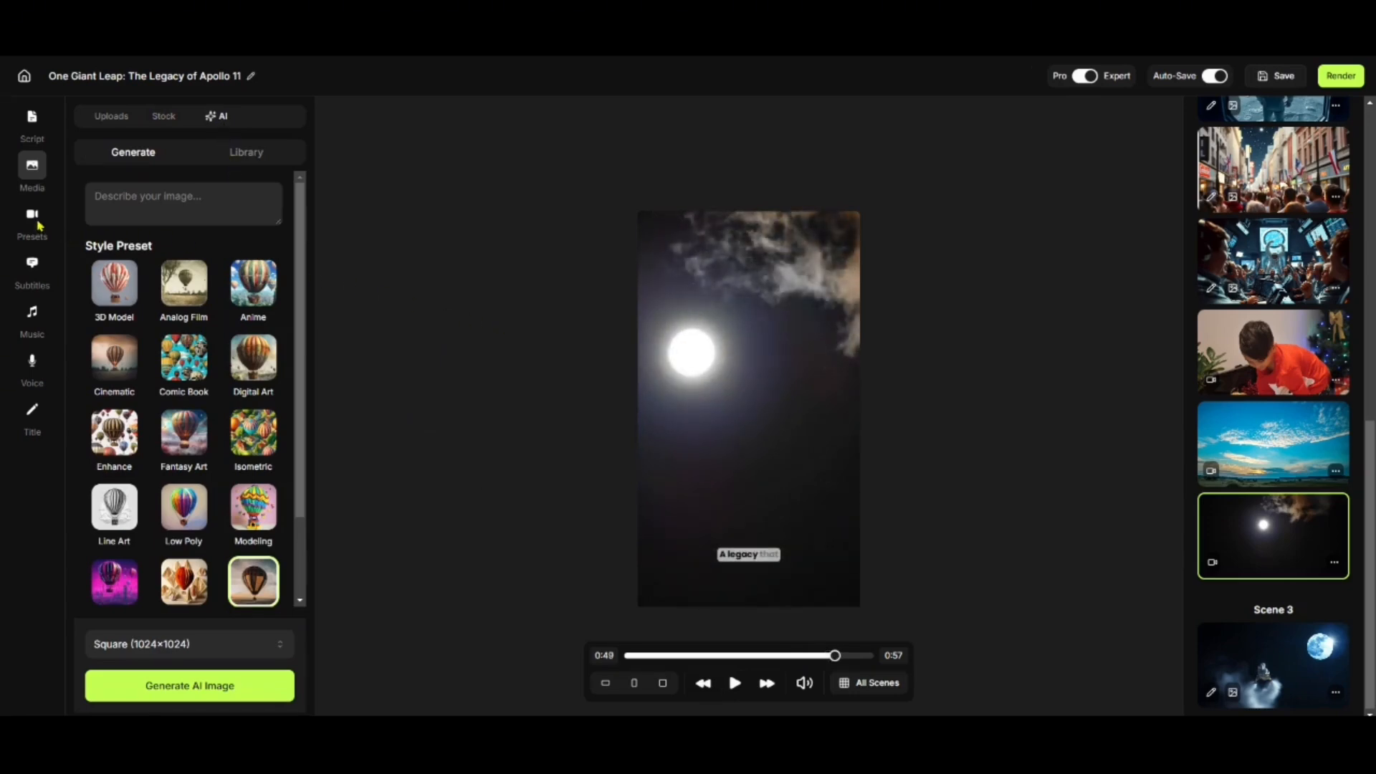
left_click(32, 219)
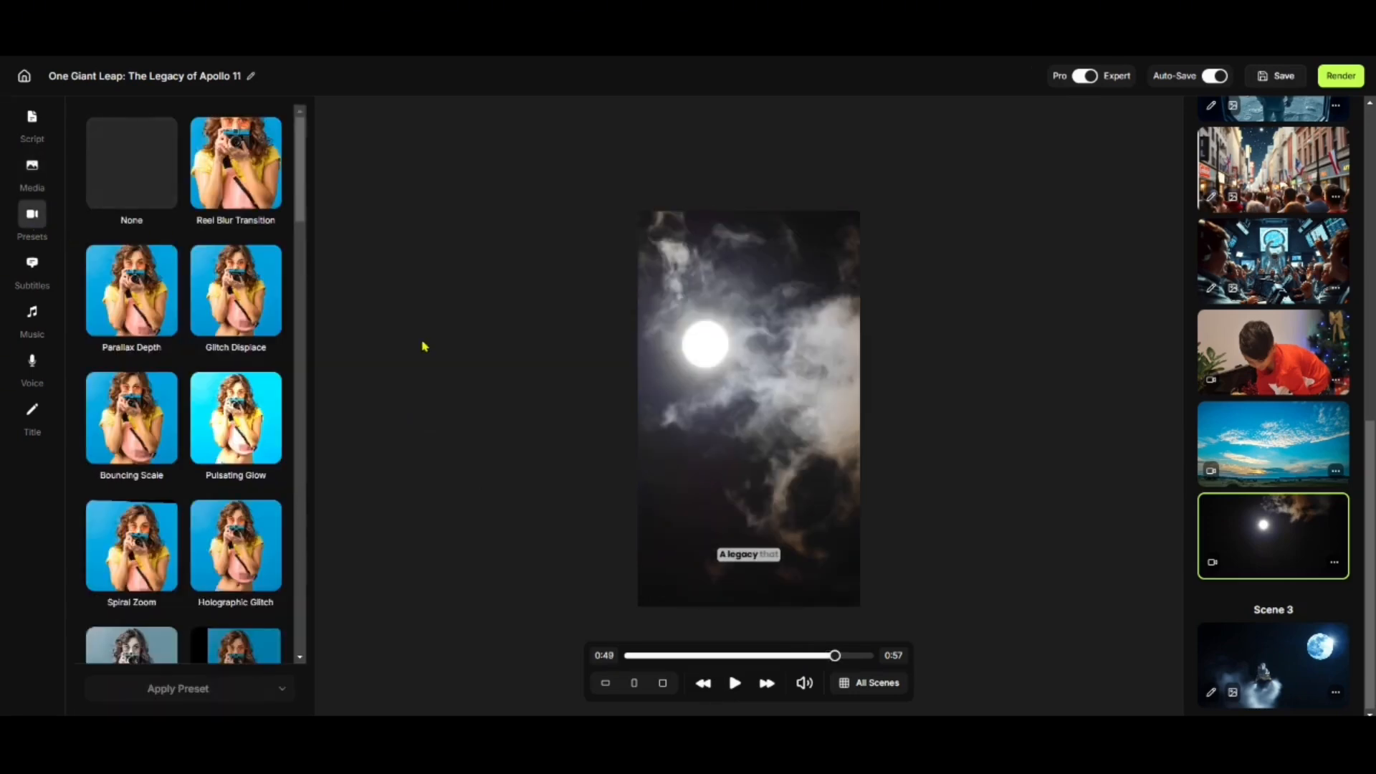
scroll(1266, 355, "up", 10)
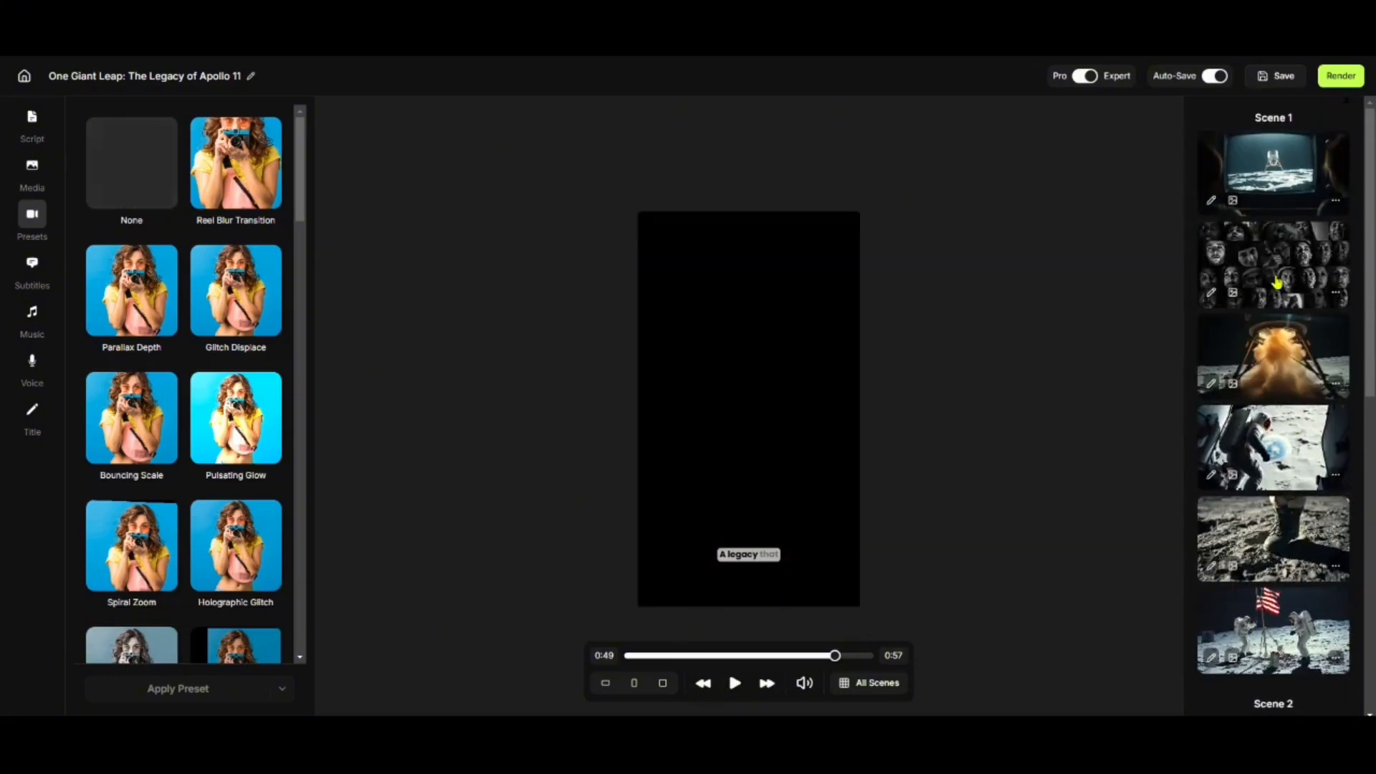
left_click(1276, 283)
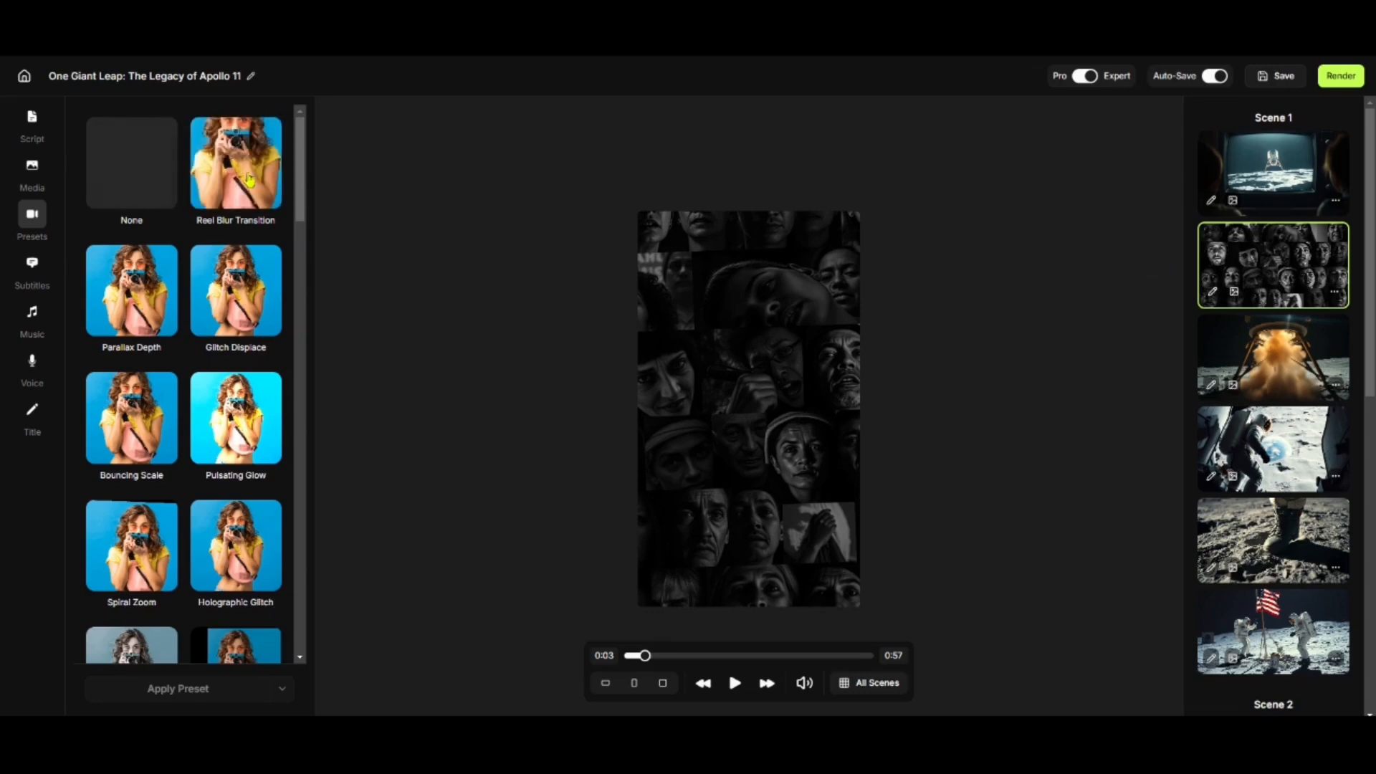
left_click(235, 164)
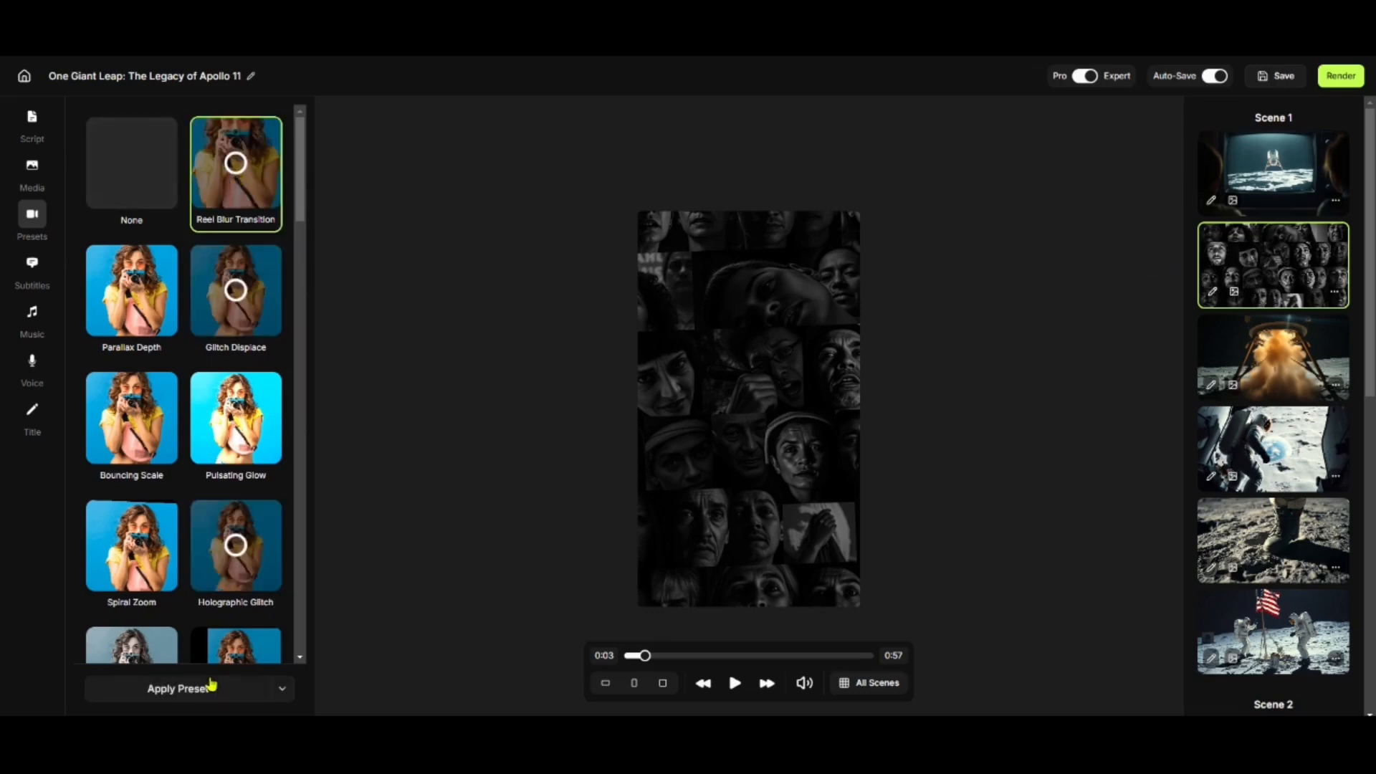
left_click(210, 687)
left_click(738, 683)
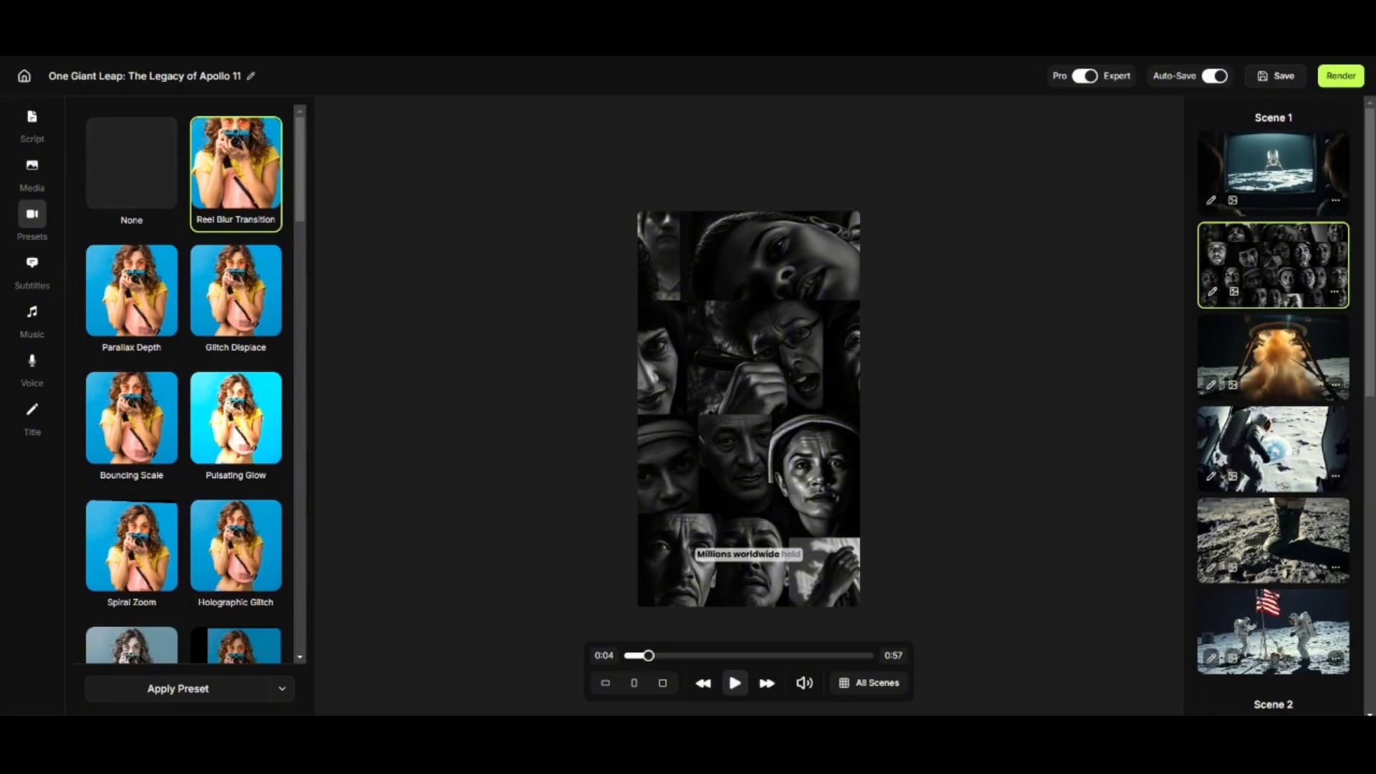
Apply the Matcha subtitle preset, set its vertical position to 67% and reduce the words per line to four.
left_click(33, 265)
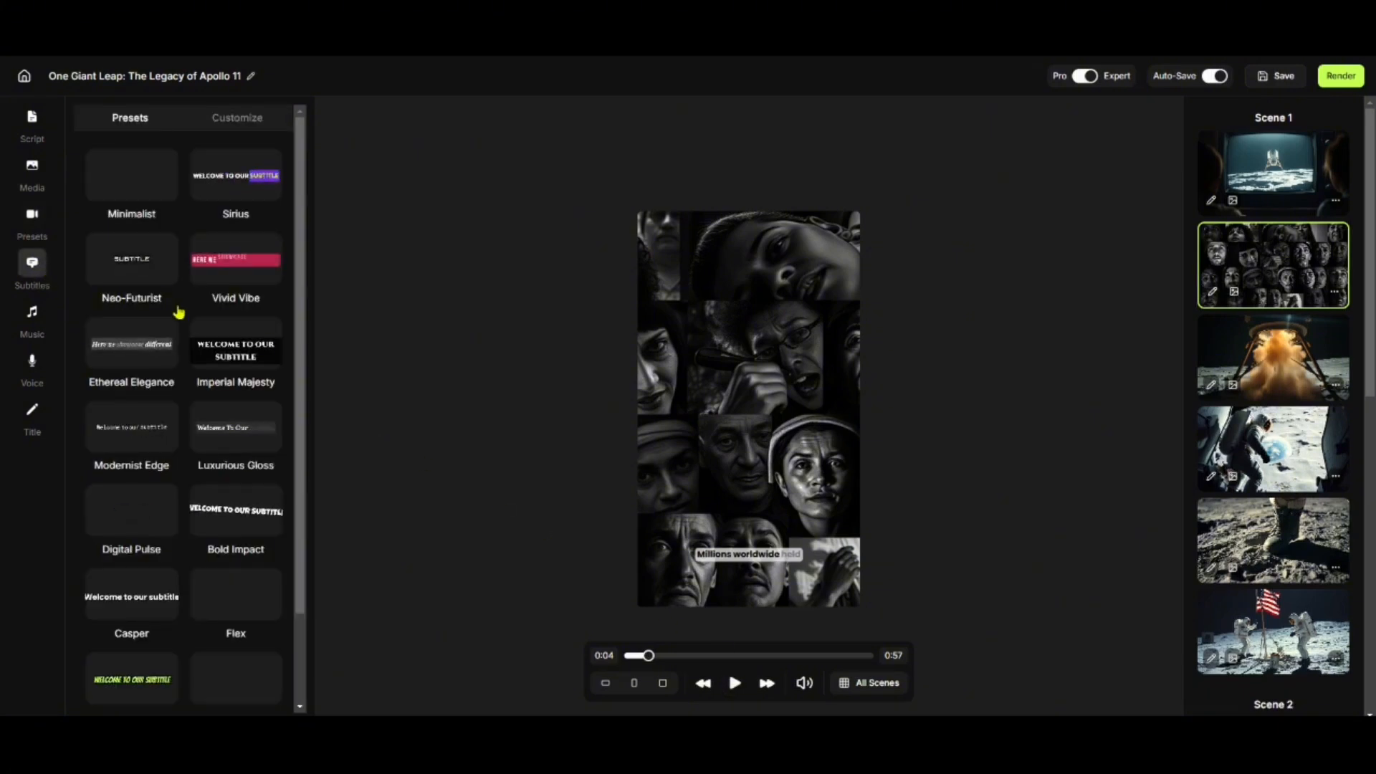
scroll(185, 504, "down", 3)
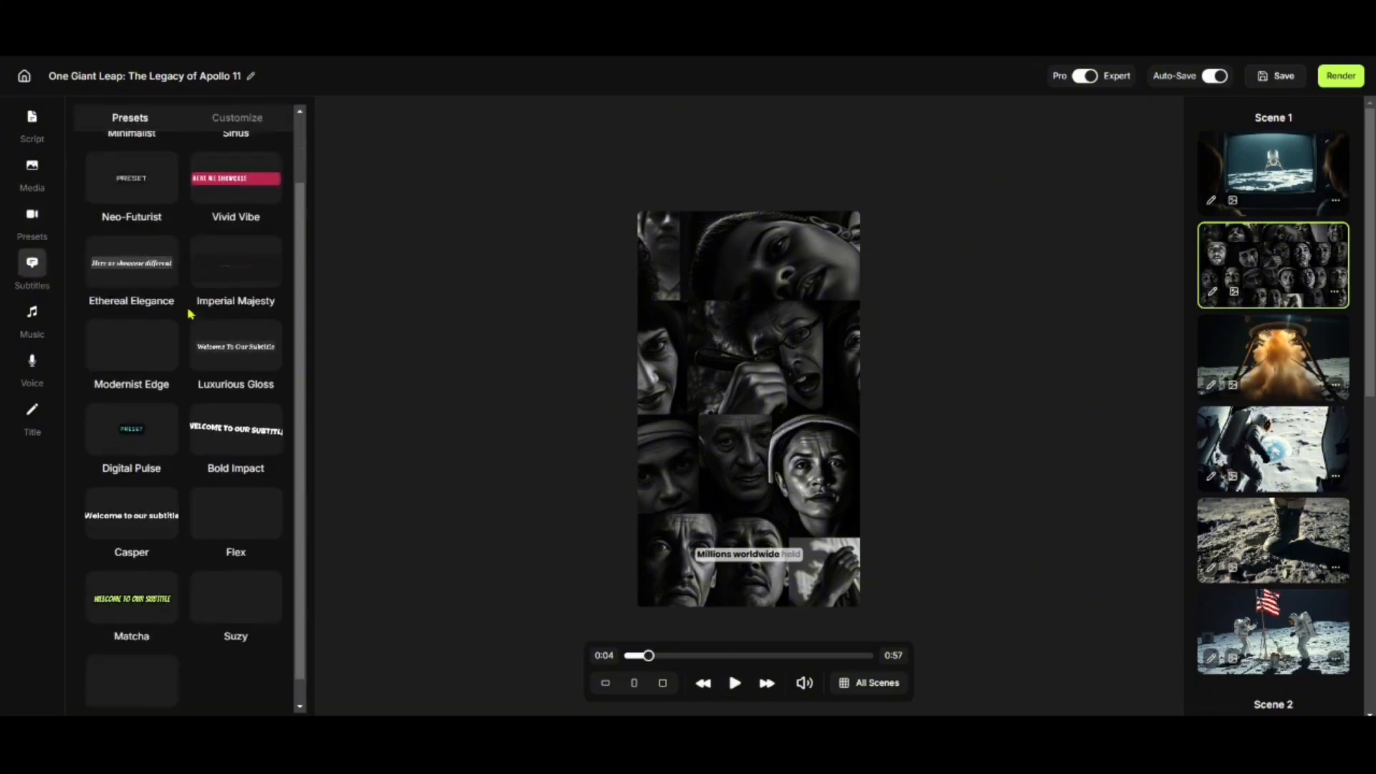
left_click(143, 593)
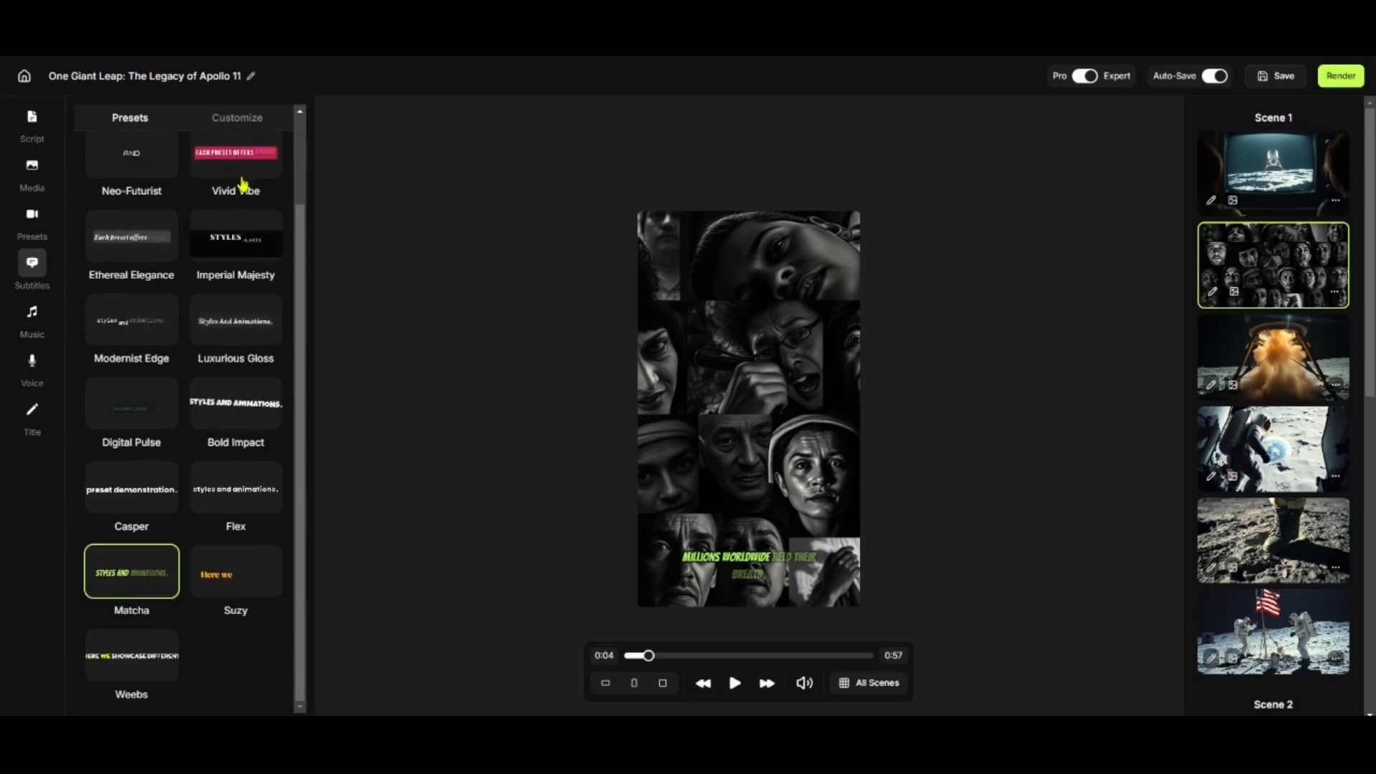
left_click(255, 121)
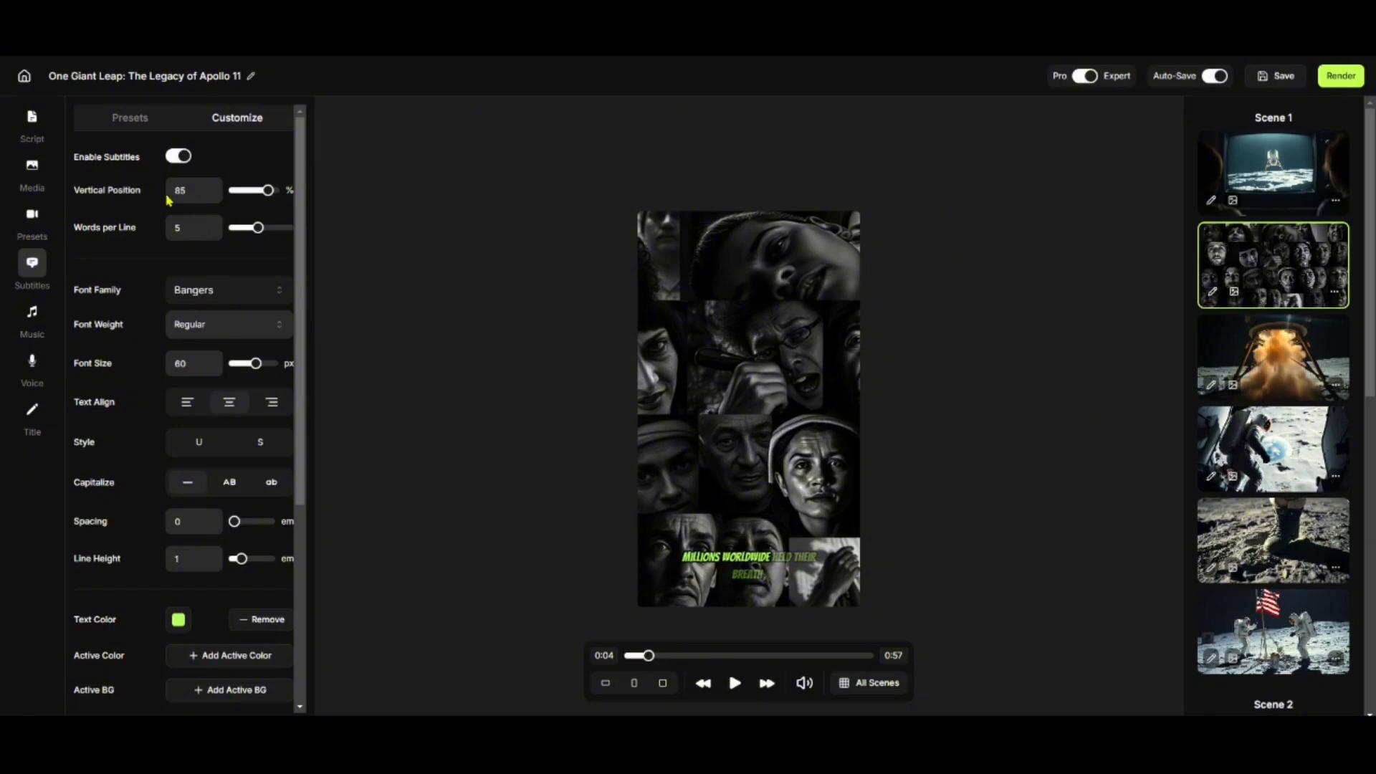
left_click_drag(267, 192, 261, 193)
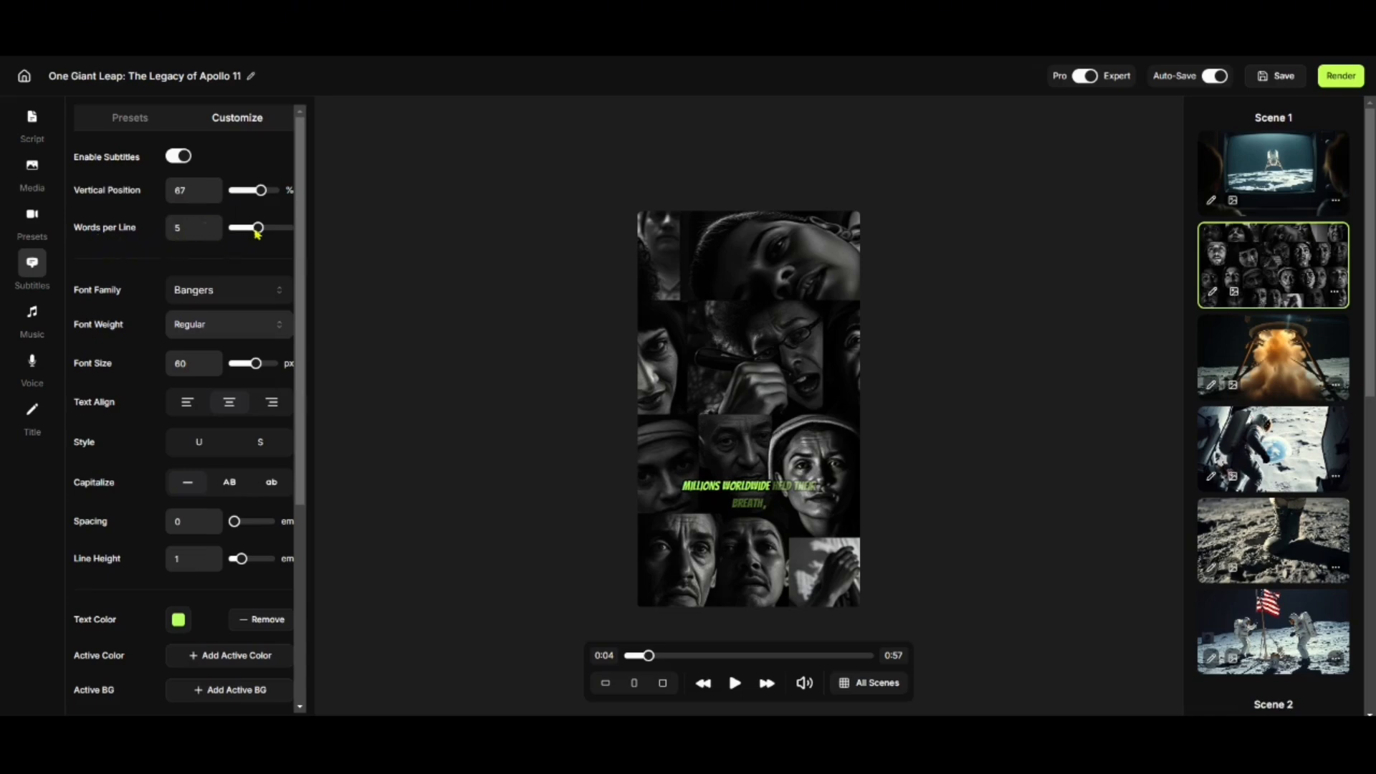
left_click_drag(257, 230, 253, 229)
Try a light grey active word color and an active background on the subtitles, removing each after checking it.
scroll(109, 566, "down", 4)
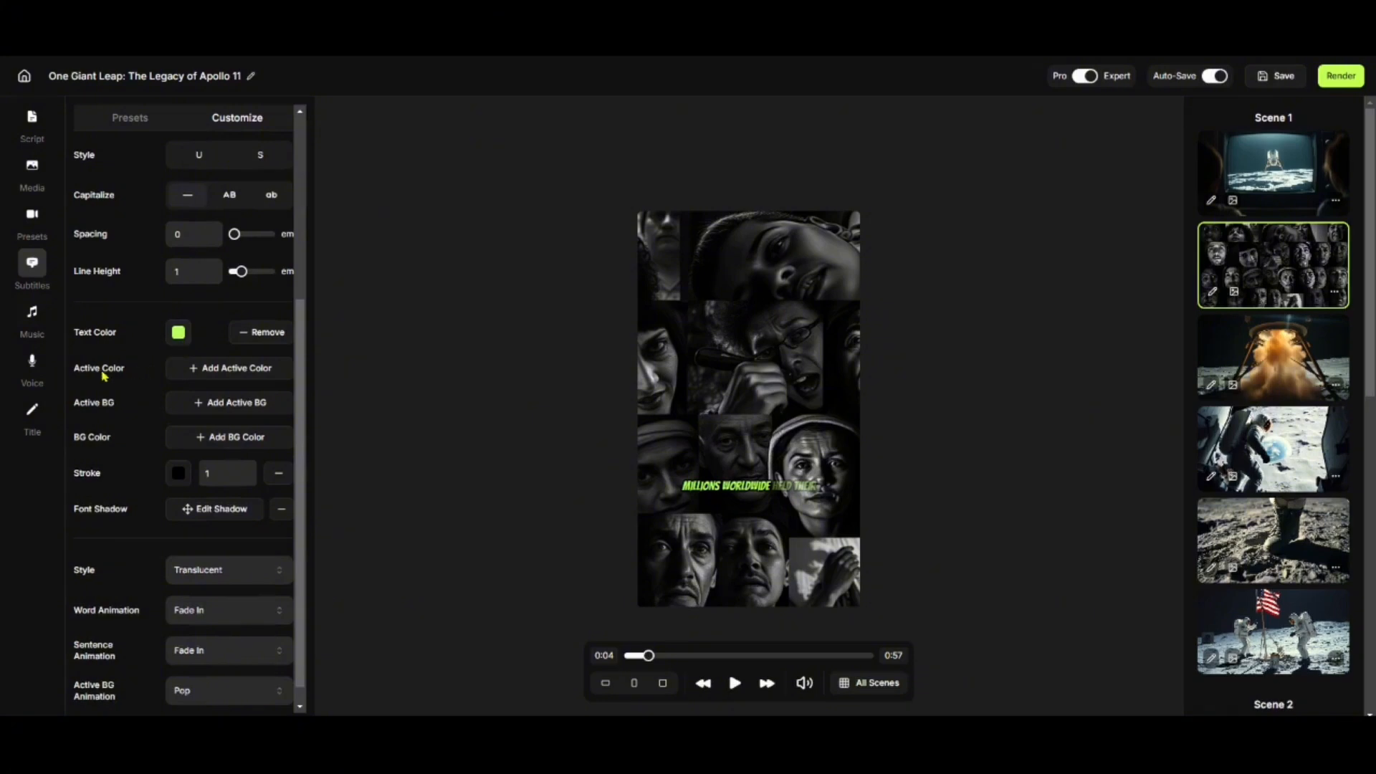
left_click(221, 372)
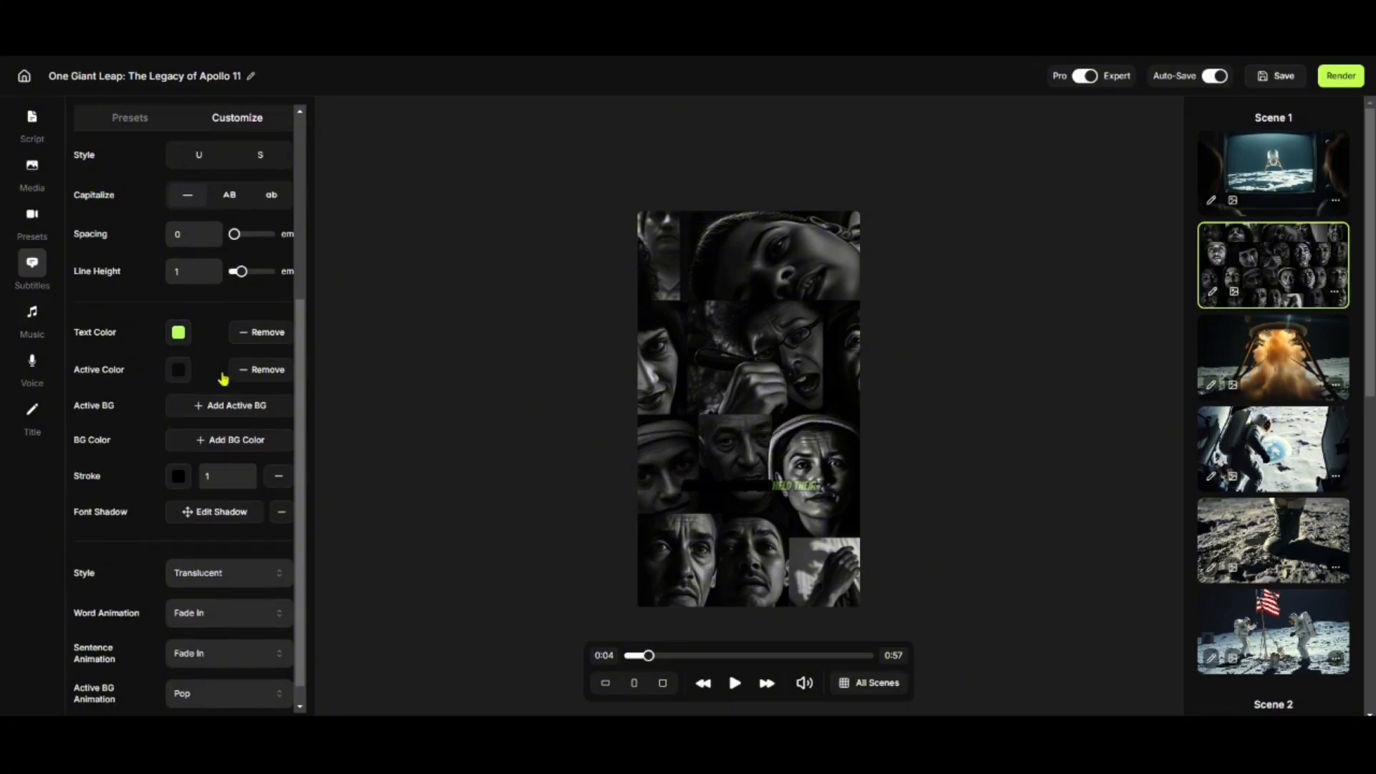
left_click(179, 369)
left_click(106, 391)
left_click(525, 589)
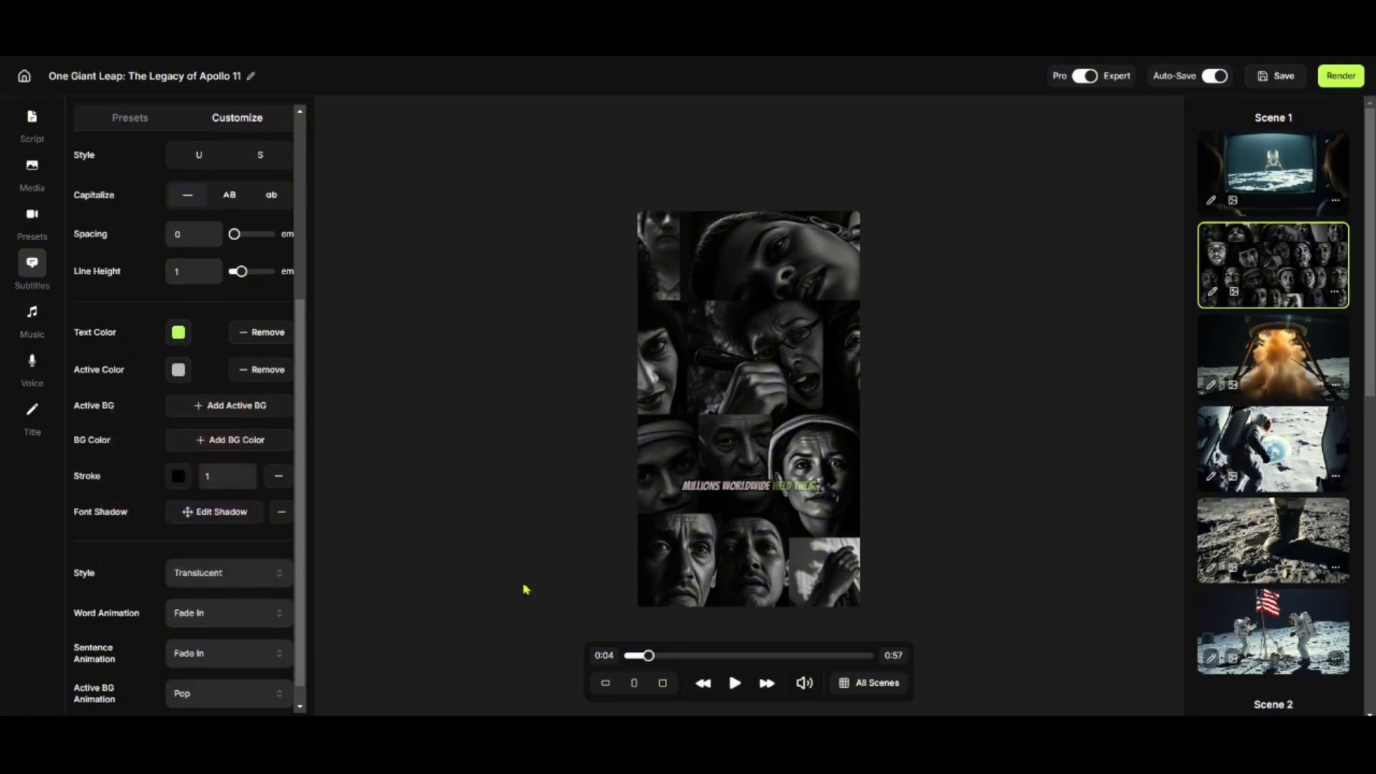
left_click(735, 683)
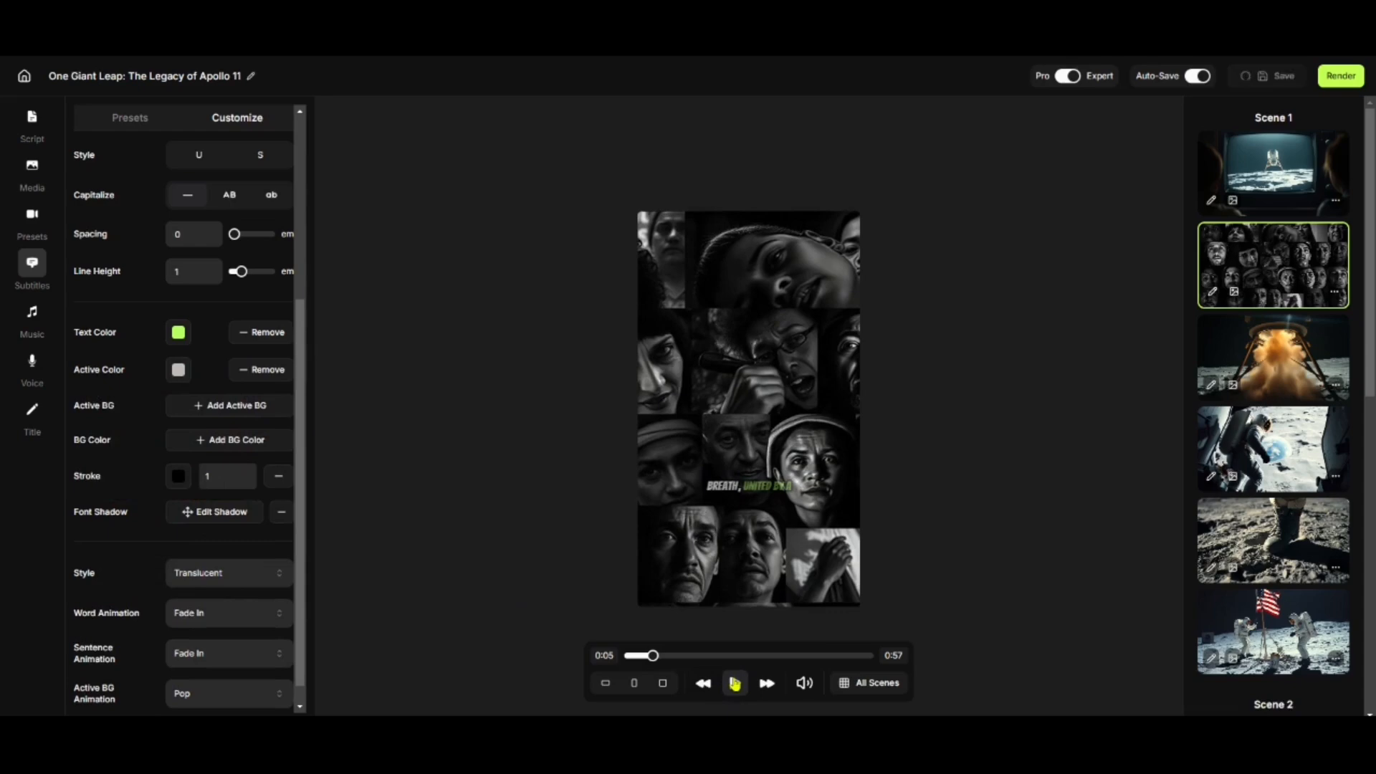
left_click(264, 369)
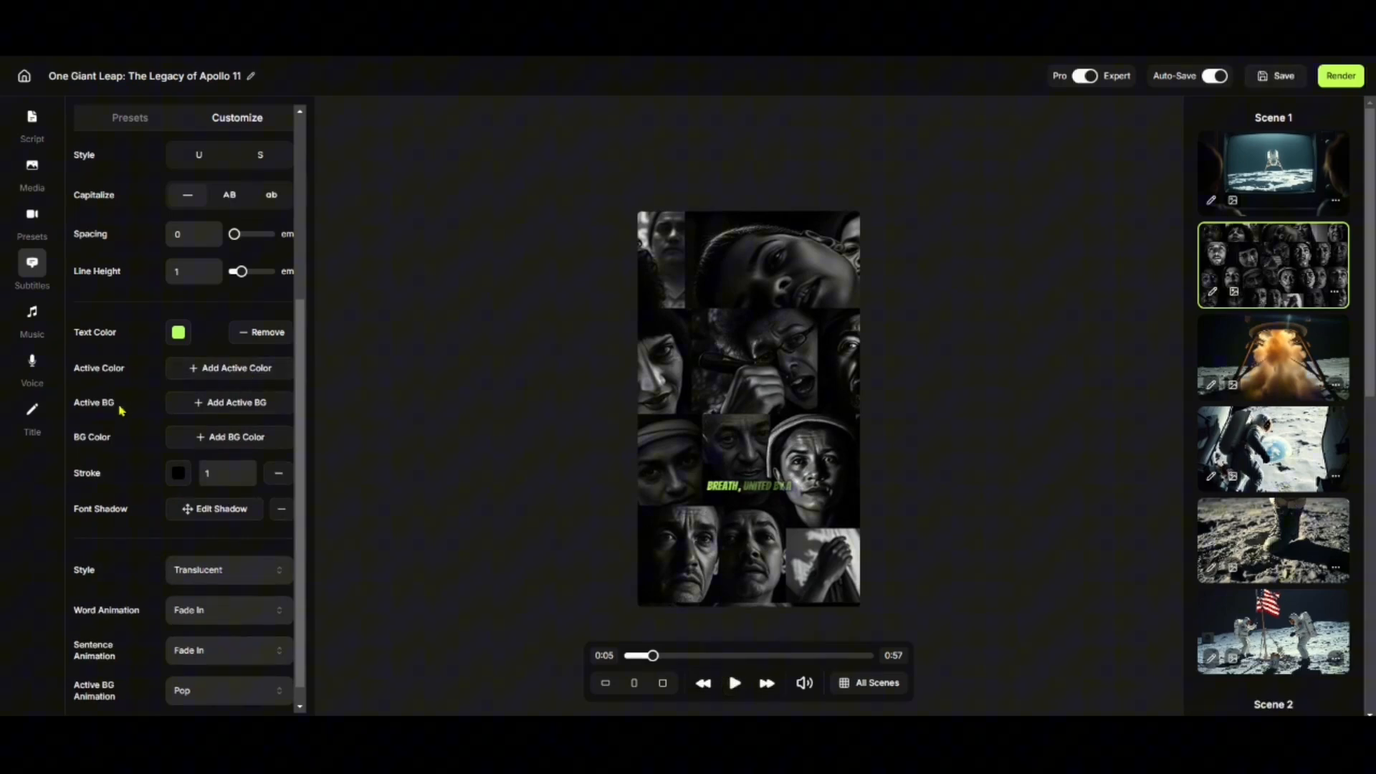
left_click(230, 411)
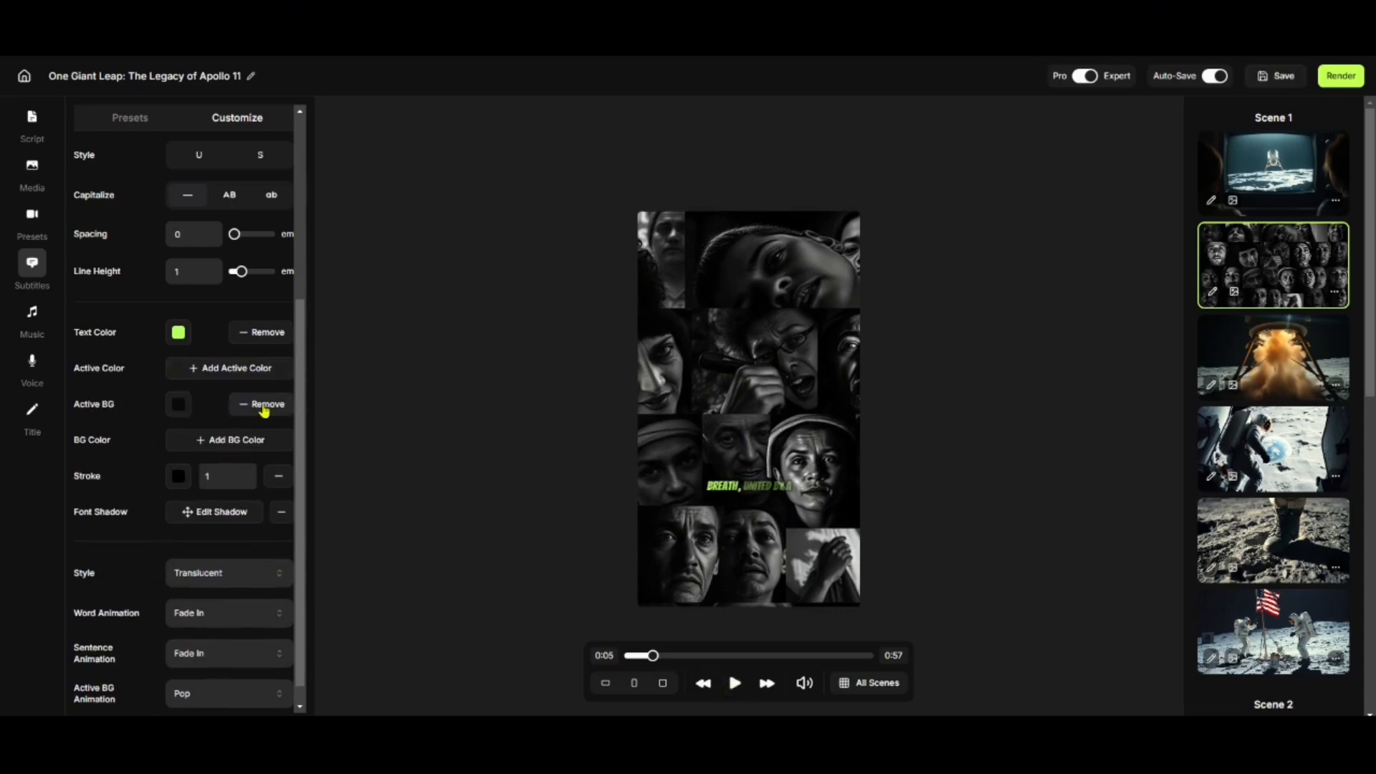
left_click(265, 407)
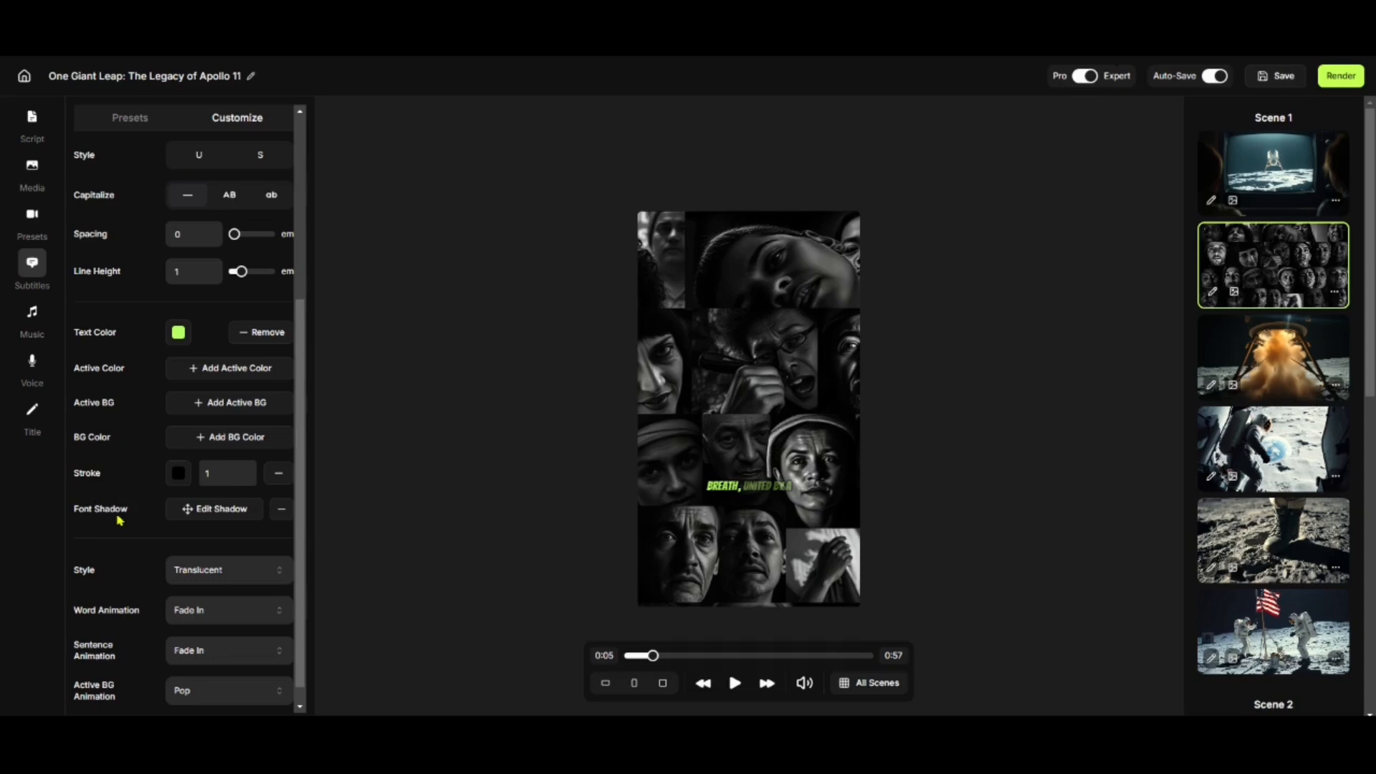
Check the subtitle style options, keeping Translucent, and try random rotation on the subtitles before switching it off.
scroll(120, 520, "down", 1)
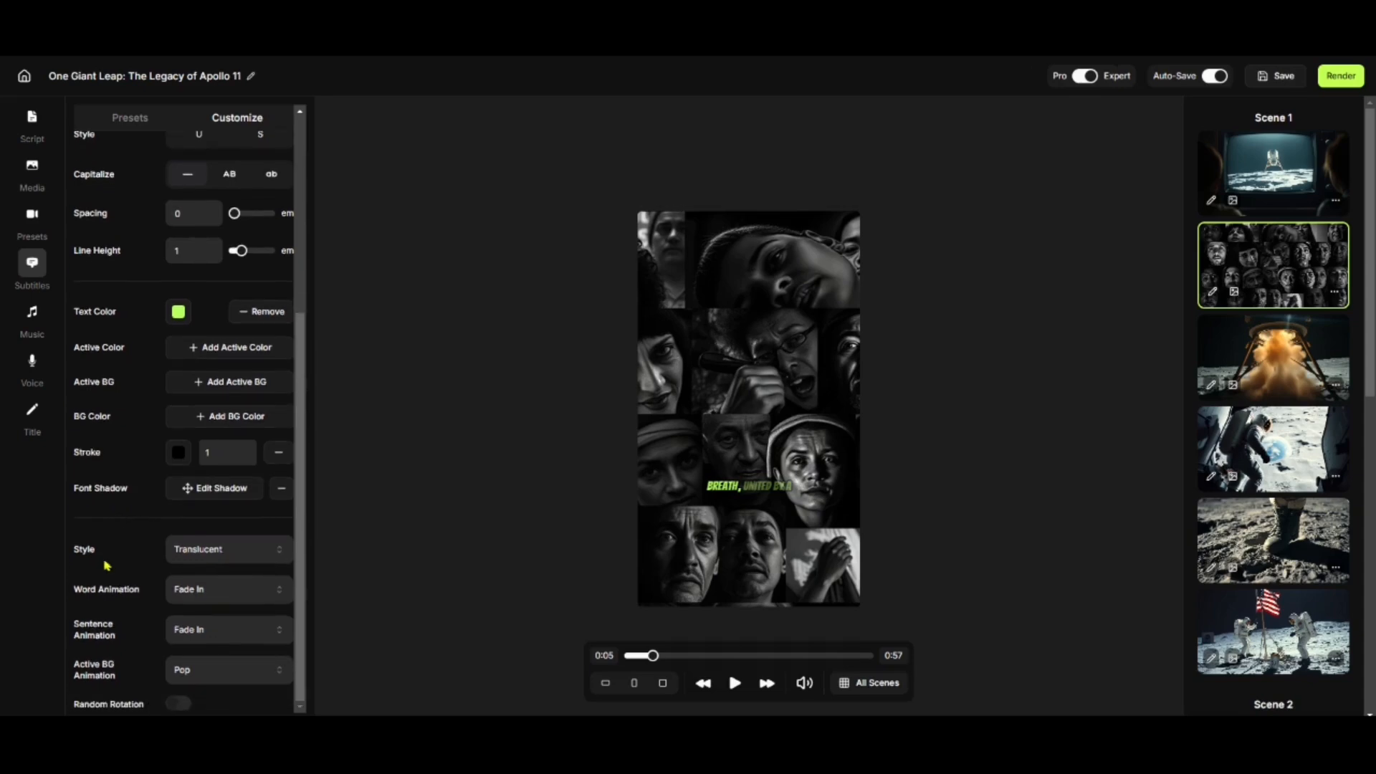
left_click(260, 557)
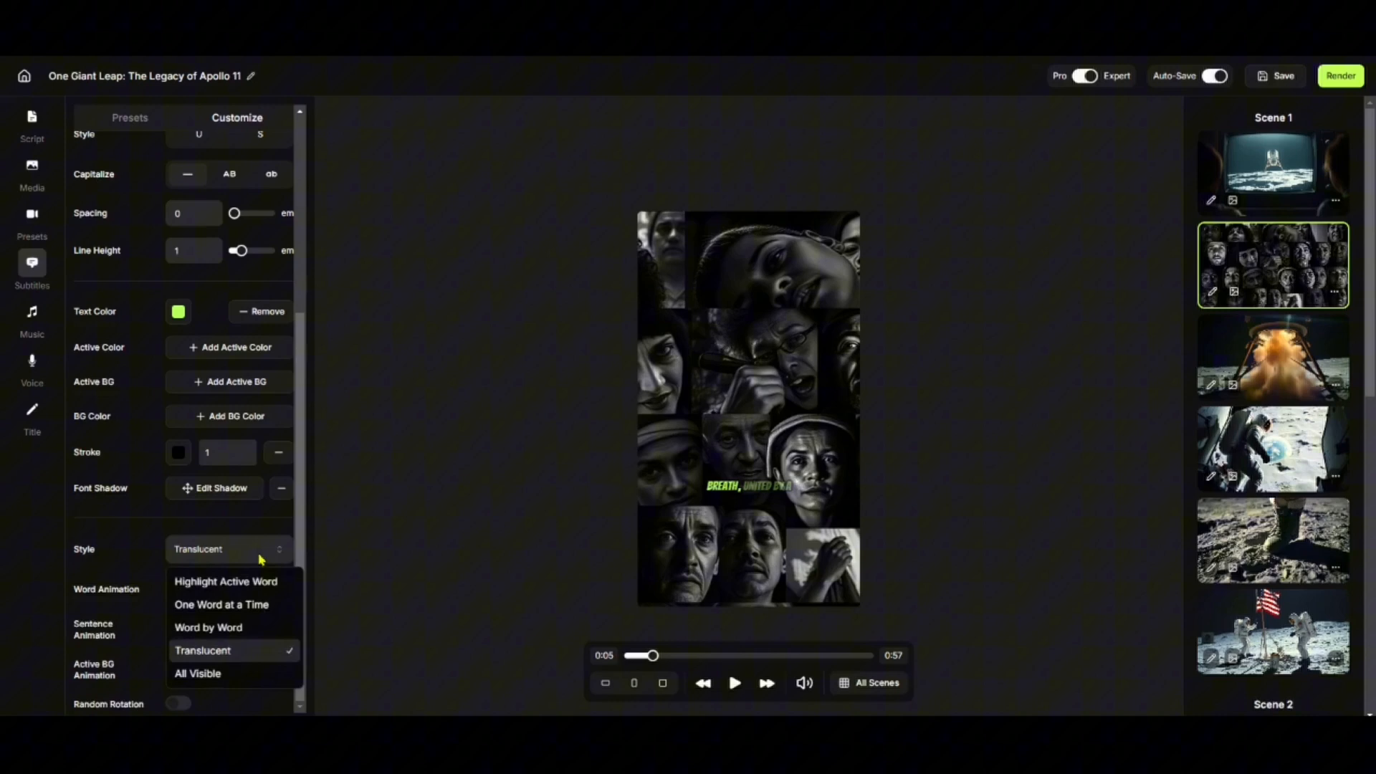
left_click(242, 654)
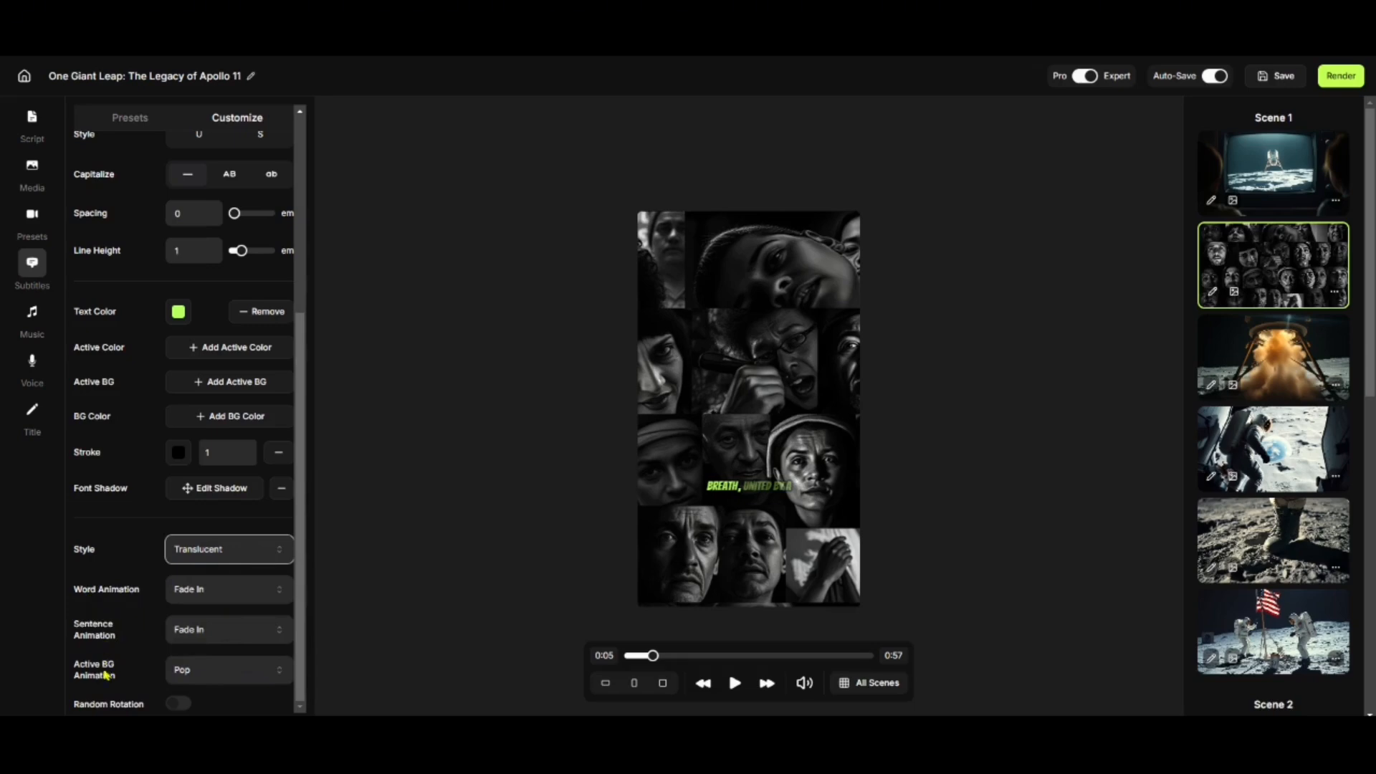
left_click(180, 703)
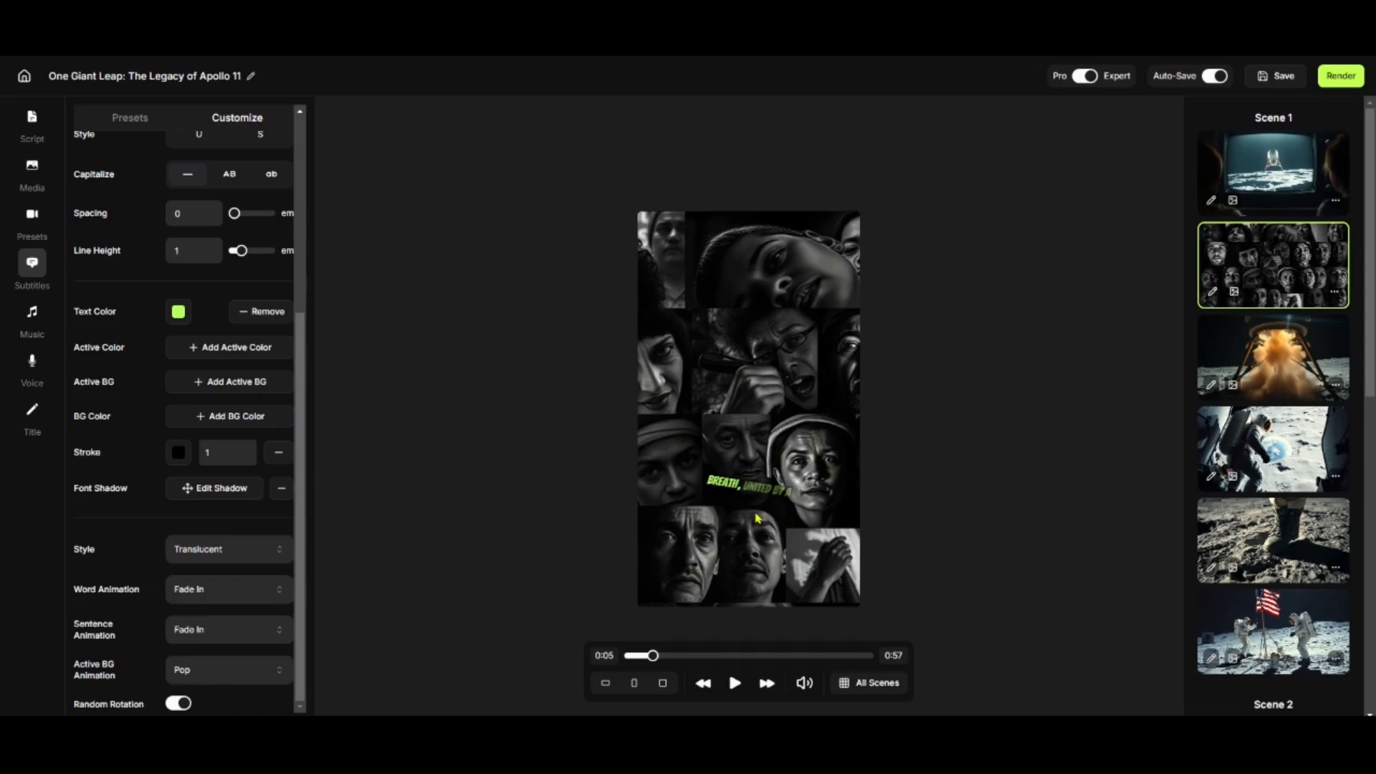
left_click(174, 703)
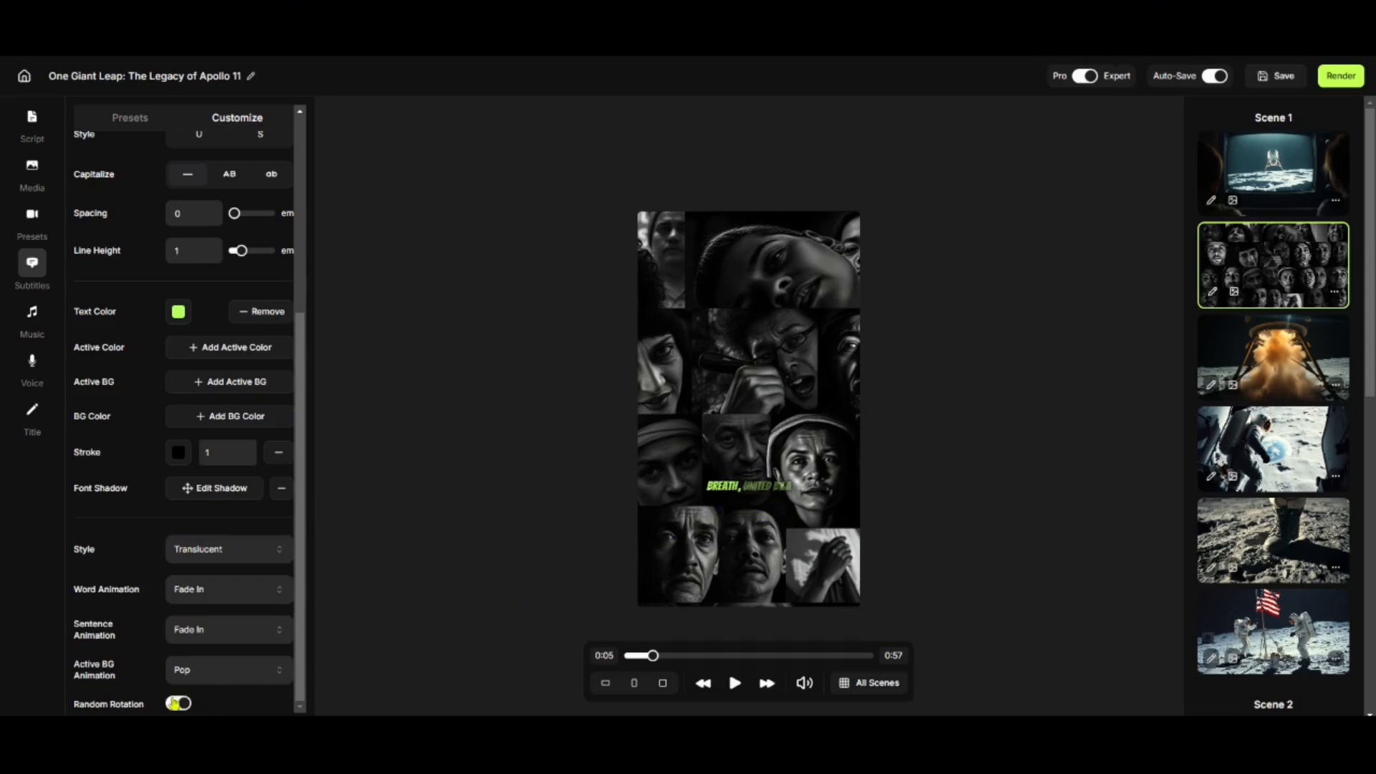
Filter the music library by Dramatic, preview "What is Faith" and add it as the video's background music.
left_click(34, 322)
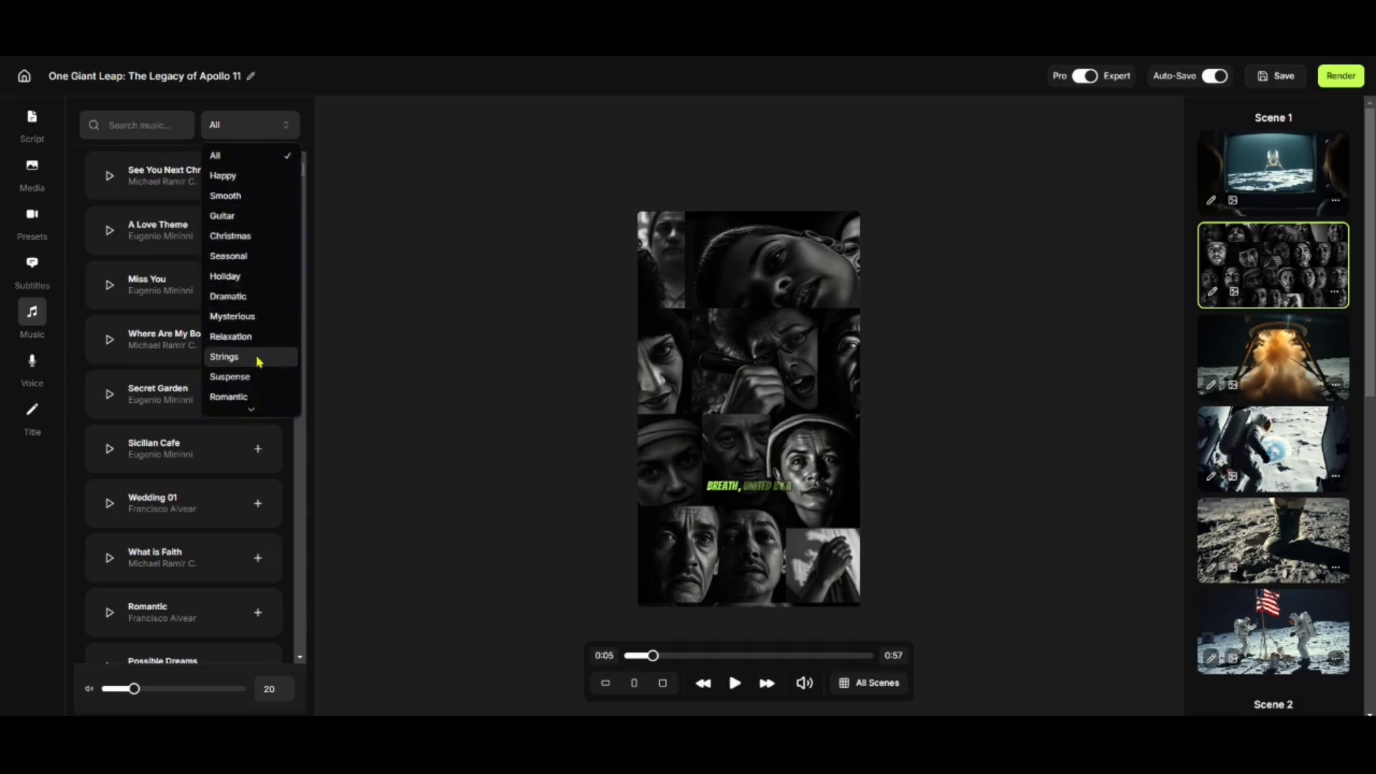
left_click(264, 300)
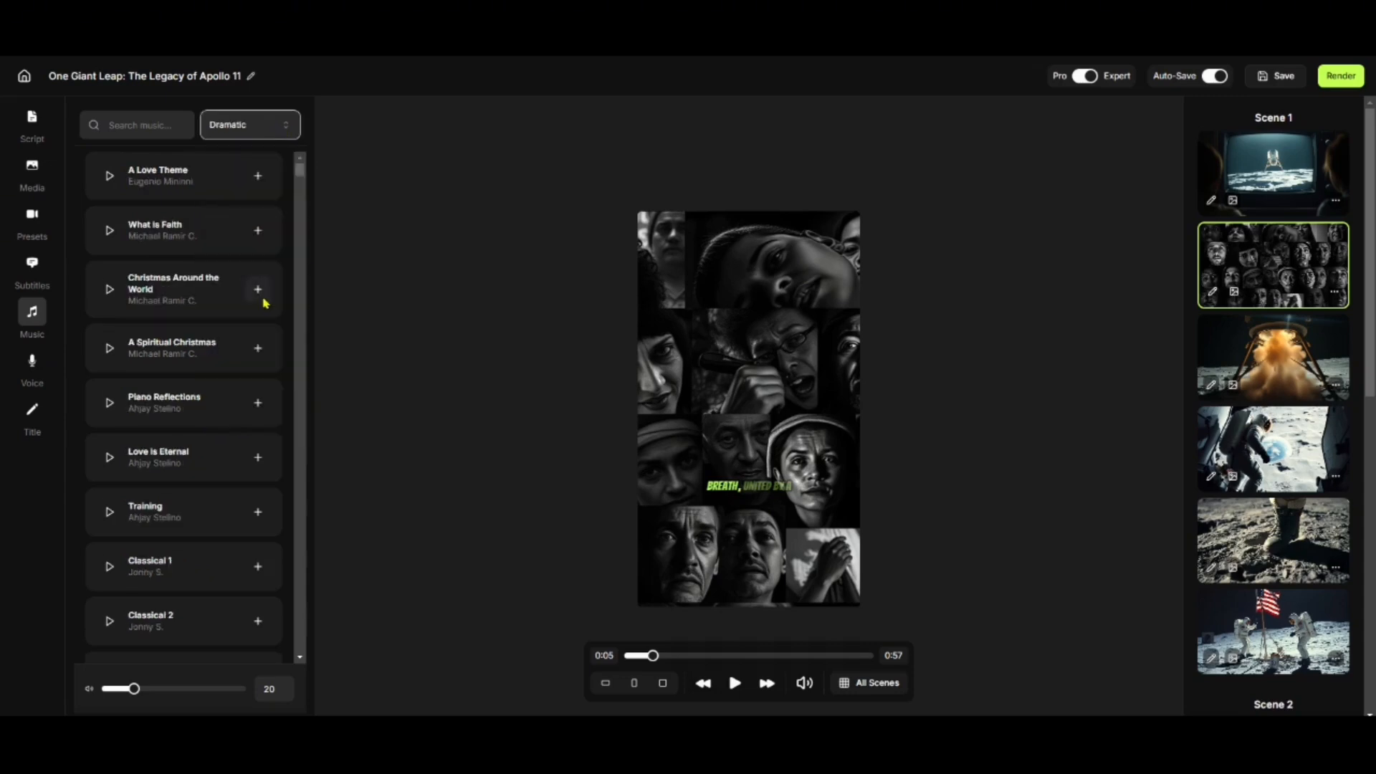
left_click(107, 232)
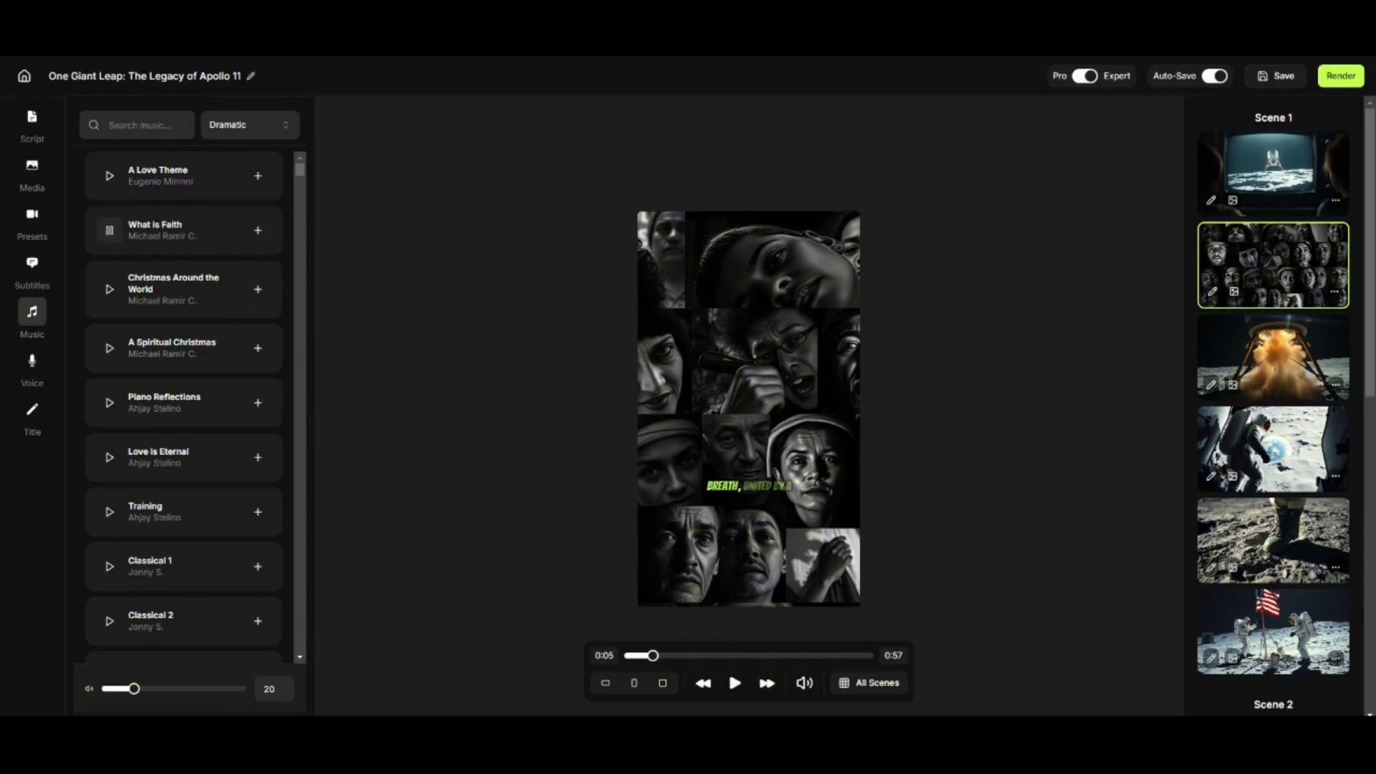
left_click(109, 230)
left_click(257, 233)
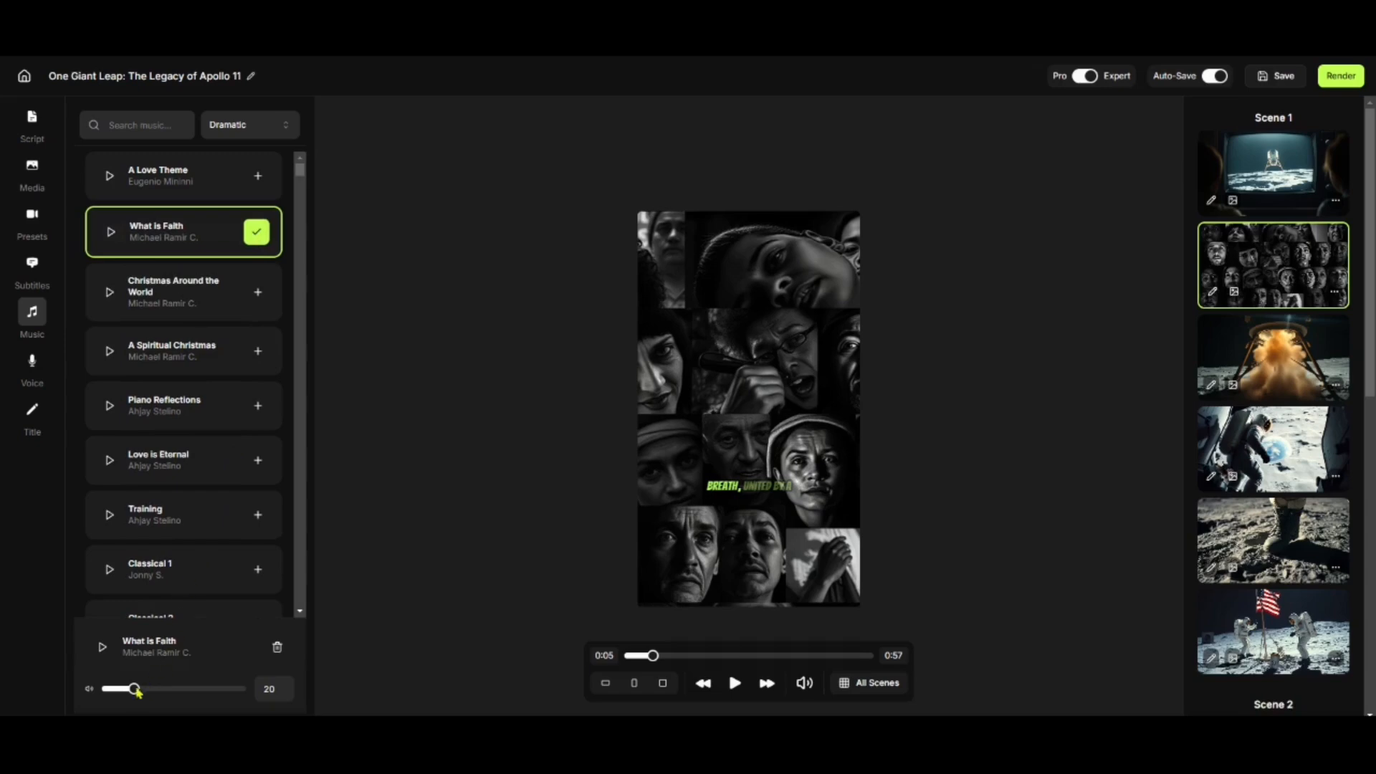
Examine the language and speaking-style filter options available for the narration voices.
left_click(29, 364)
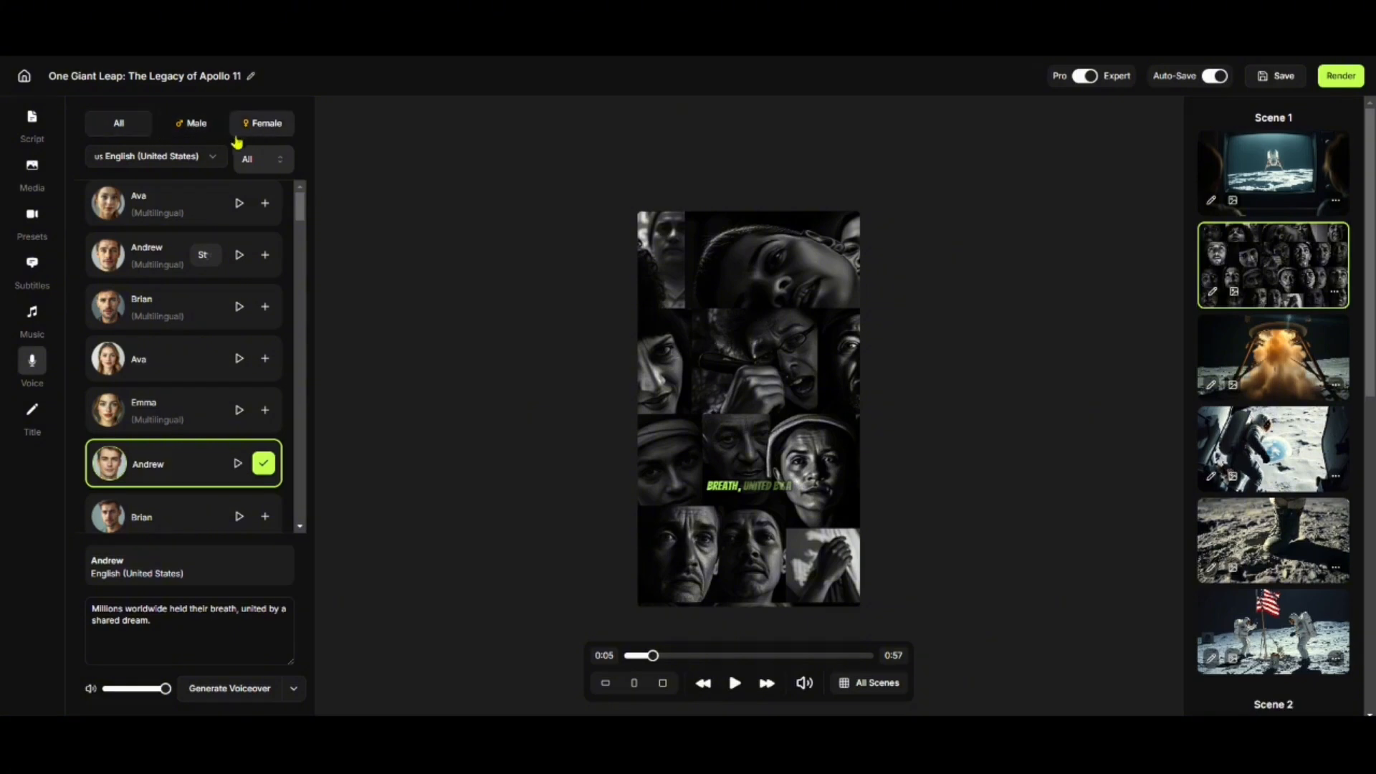
left_click(201, 157)
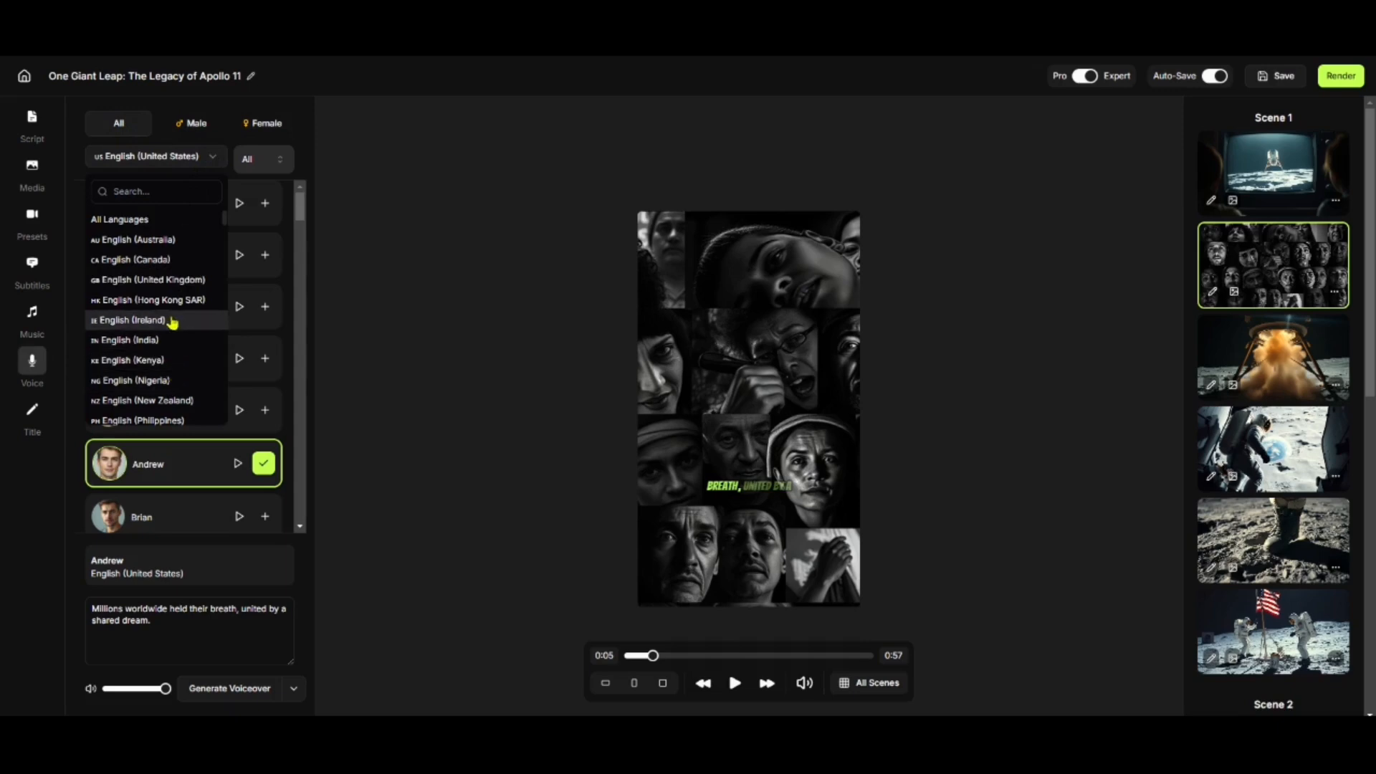
left_click(206, 157)
left_click(262, 159)
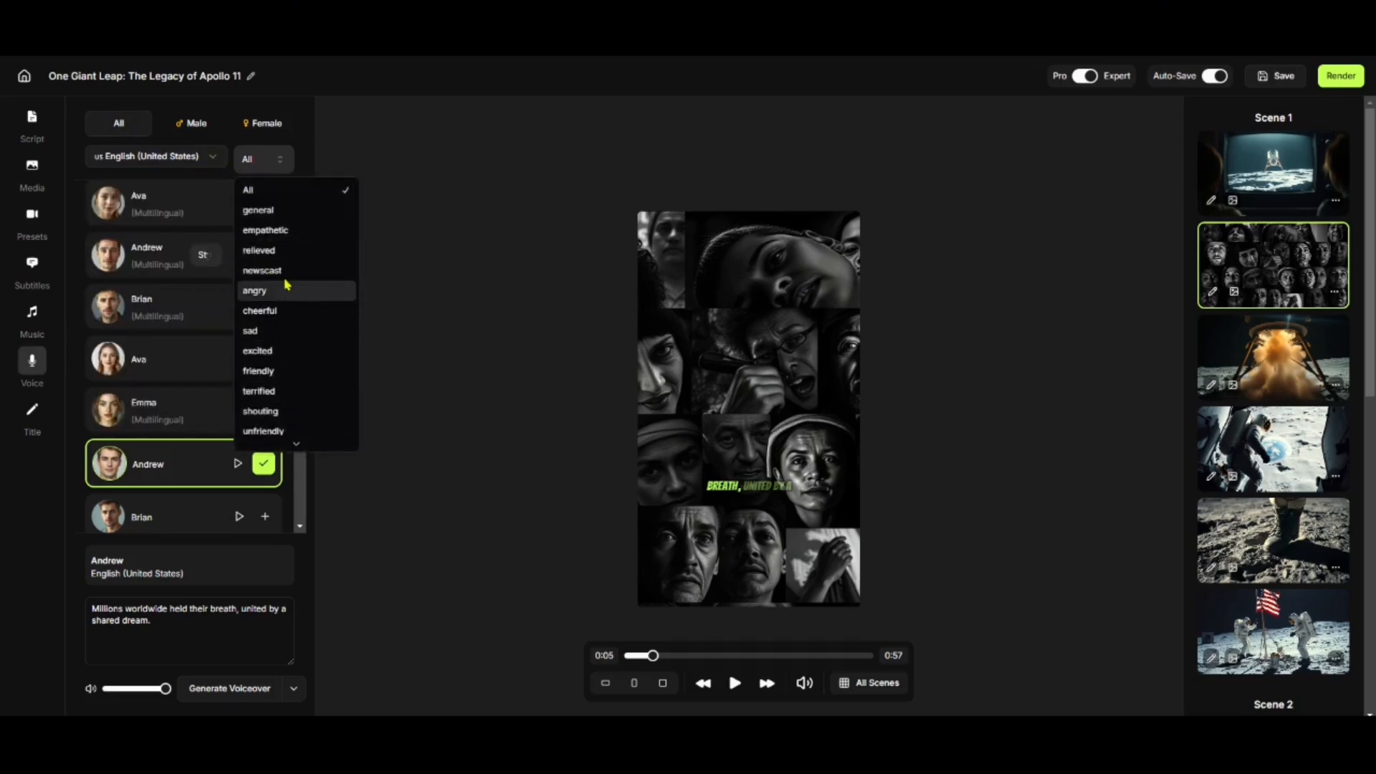
left_click(263, 159)
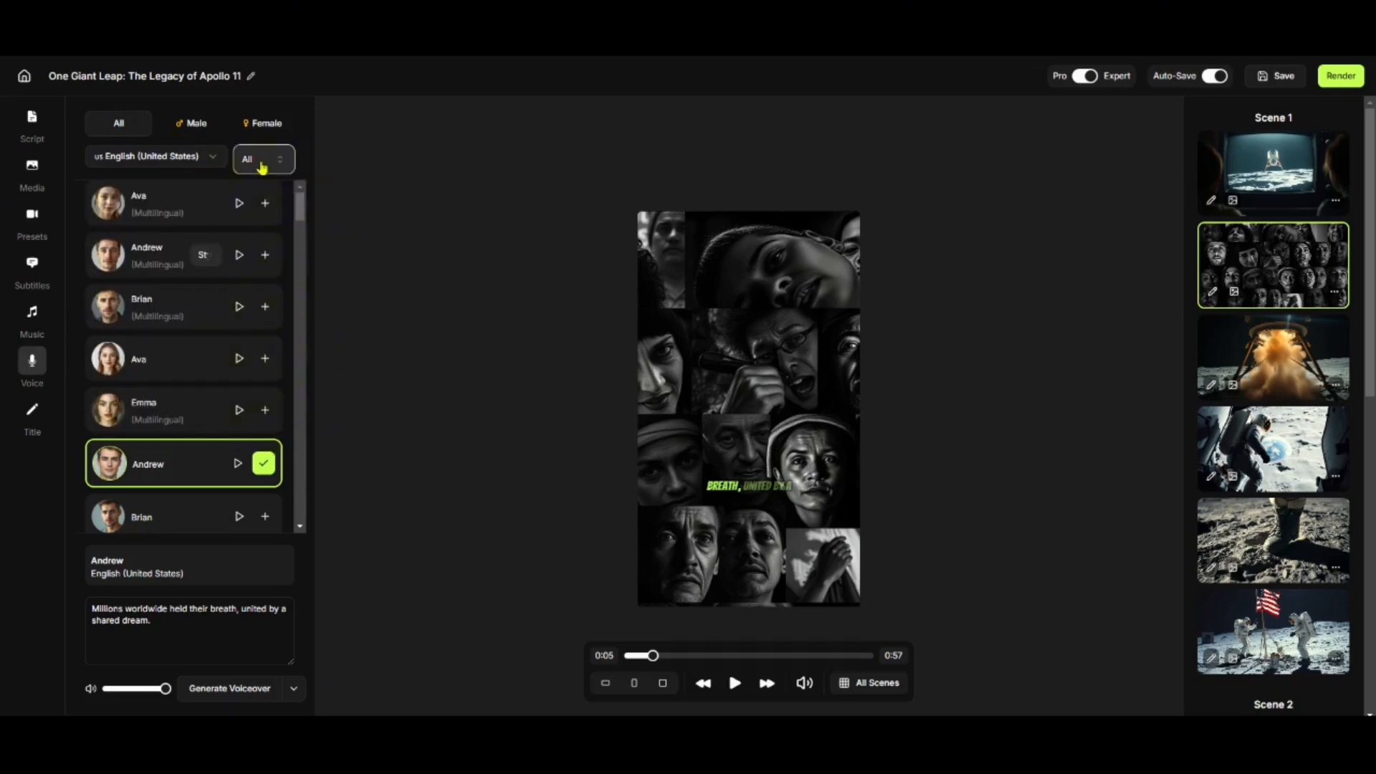
Preview the Emma (Multilingual) English (United States) voice and select it as the narration voice for the scene.
left_click(237, 413)
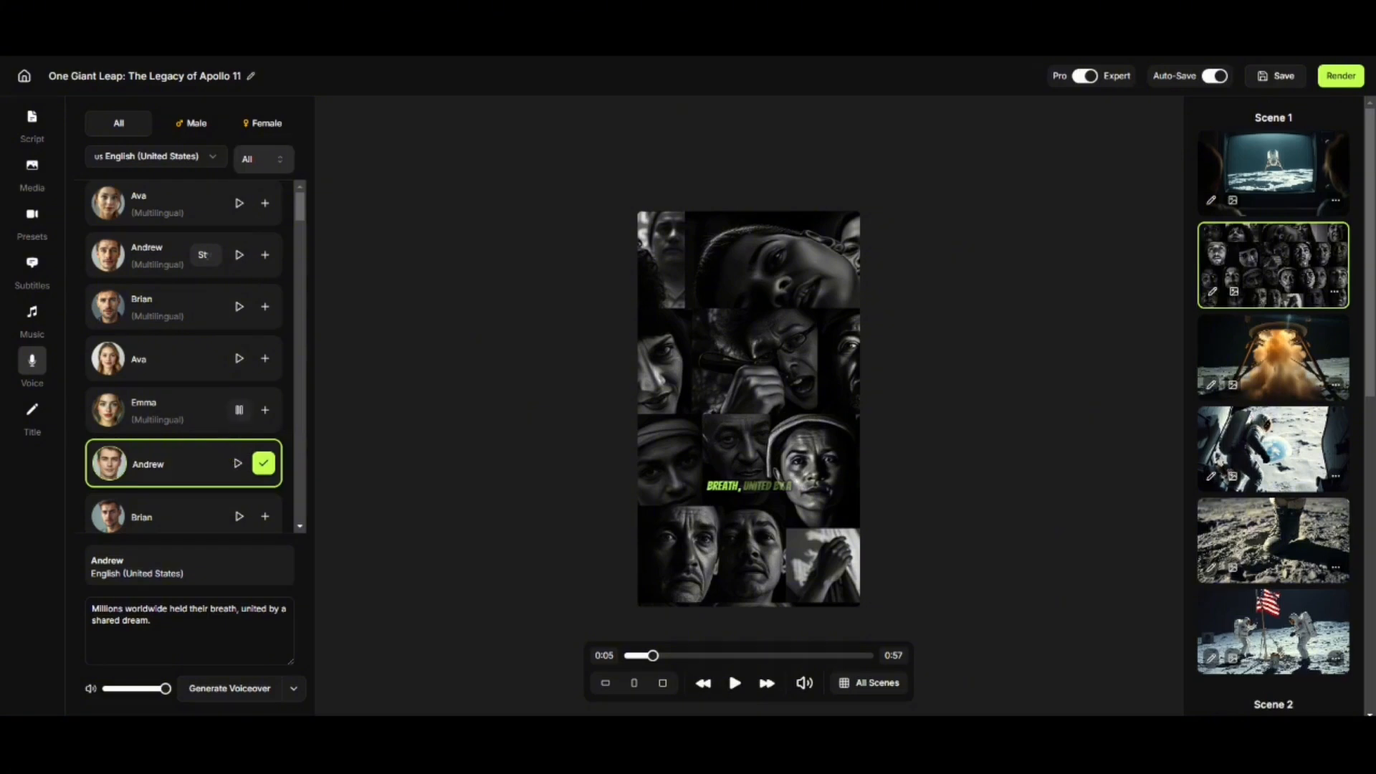
left_click(238, 411)
left_click(268, 411)
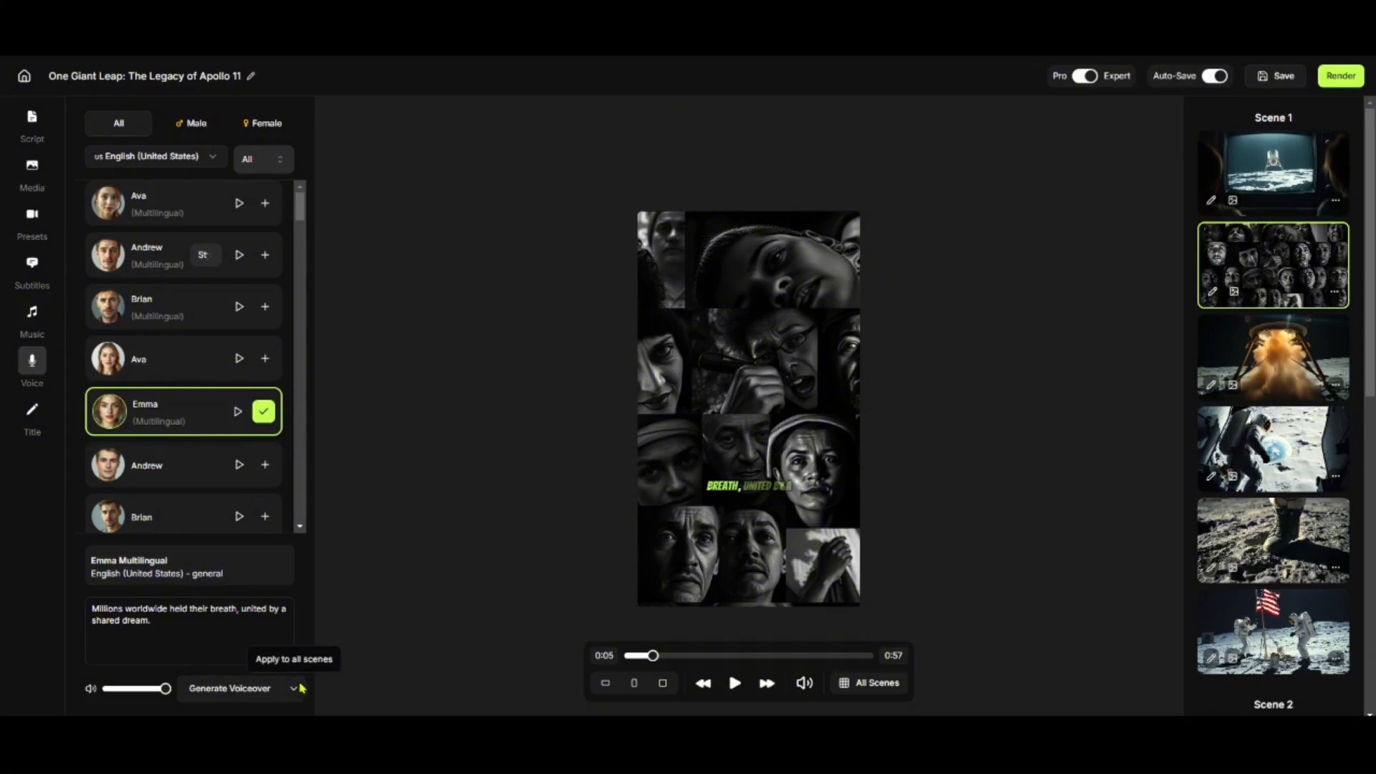
Add the title text "Apollo" to the second clip of Scene 1 with the Retro Style title effect.
left_click(33, 409)
left_click(145, 416)
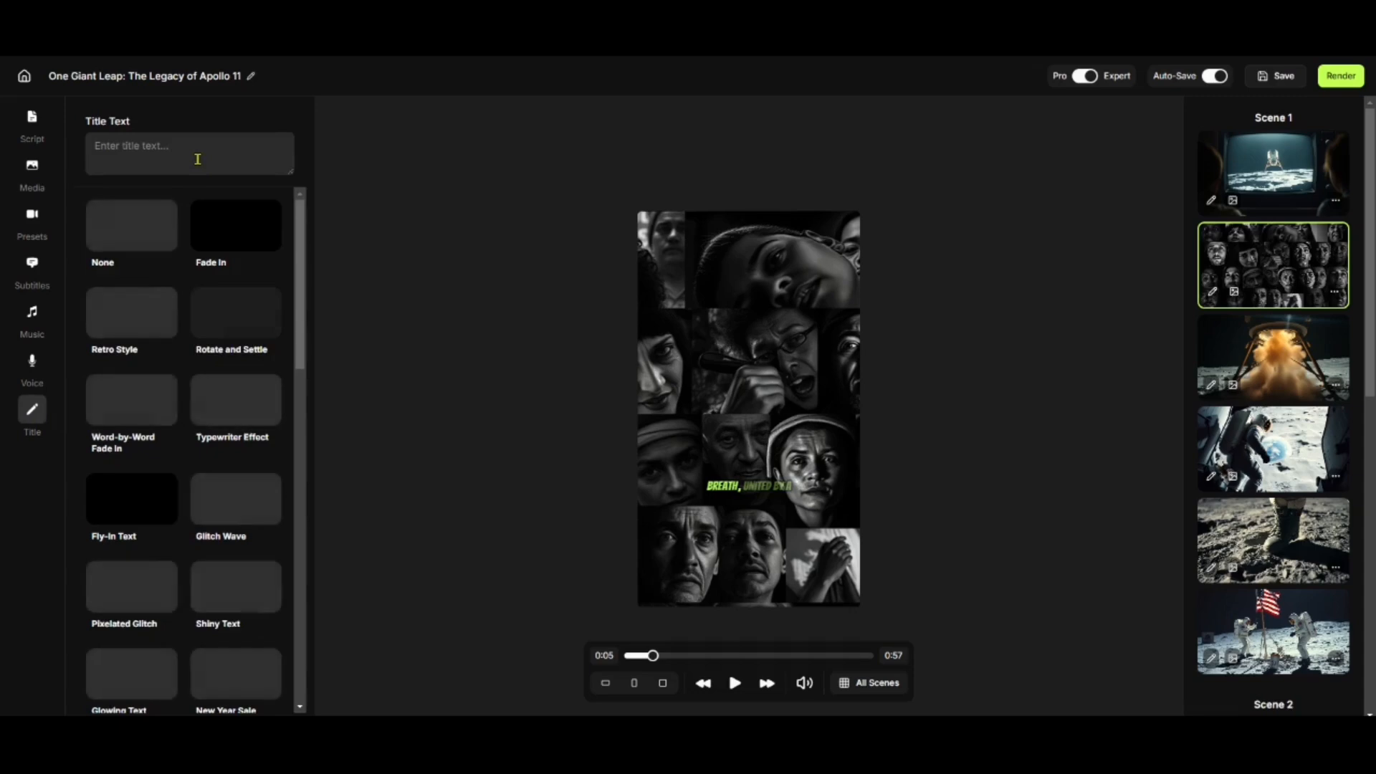
left_click(198, 158)
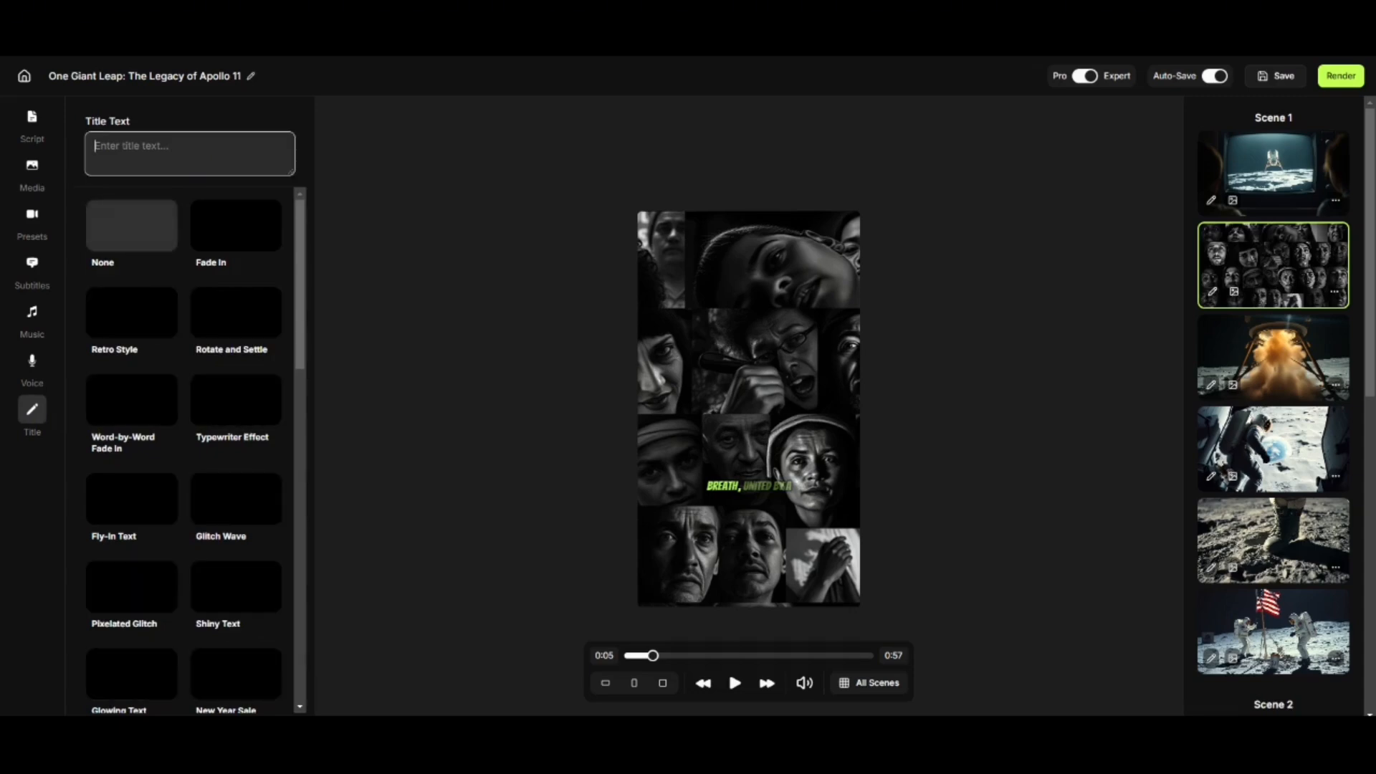
type("Apollo")
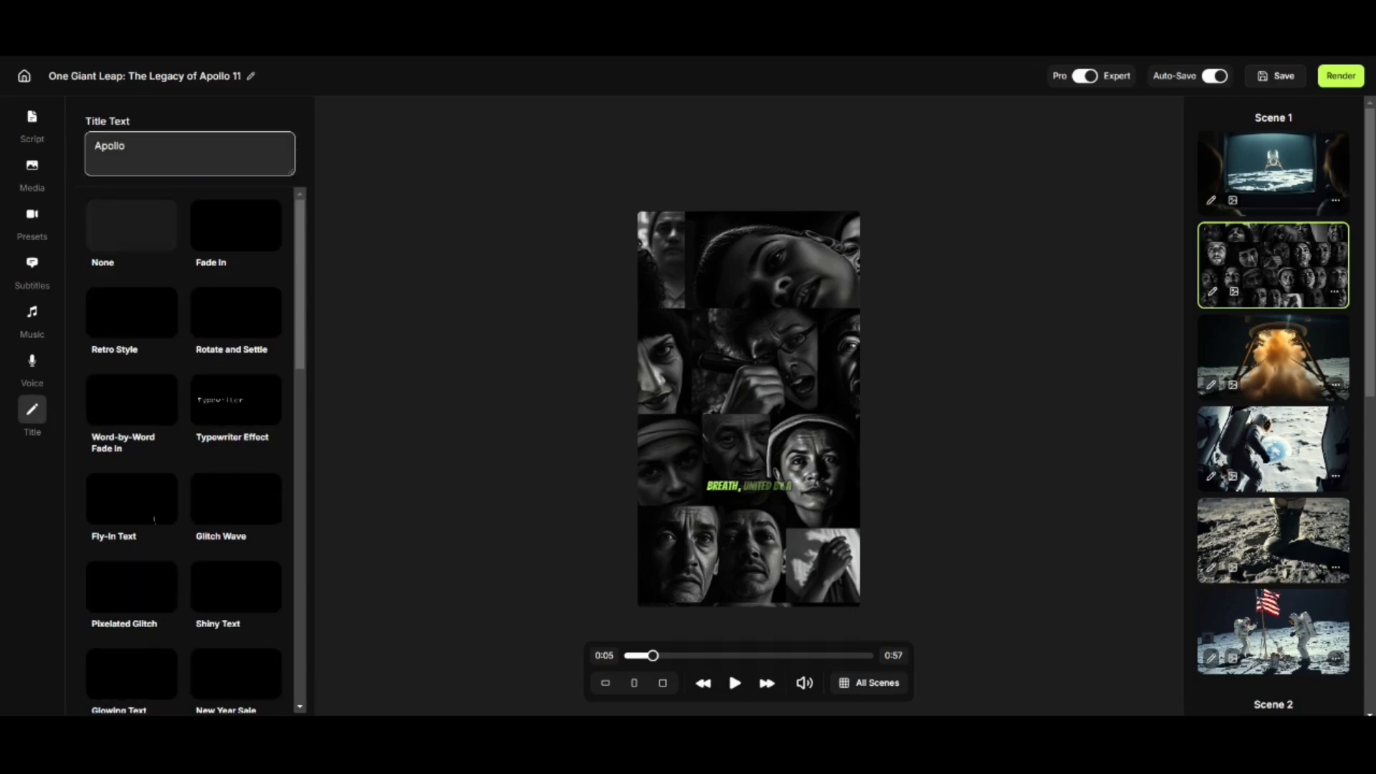
left_click(130, 316)
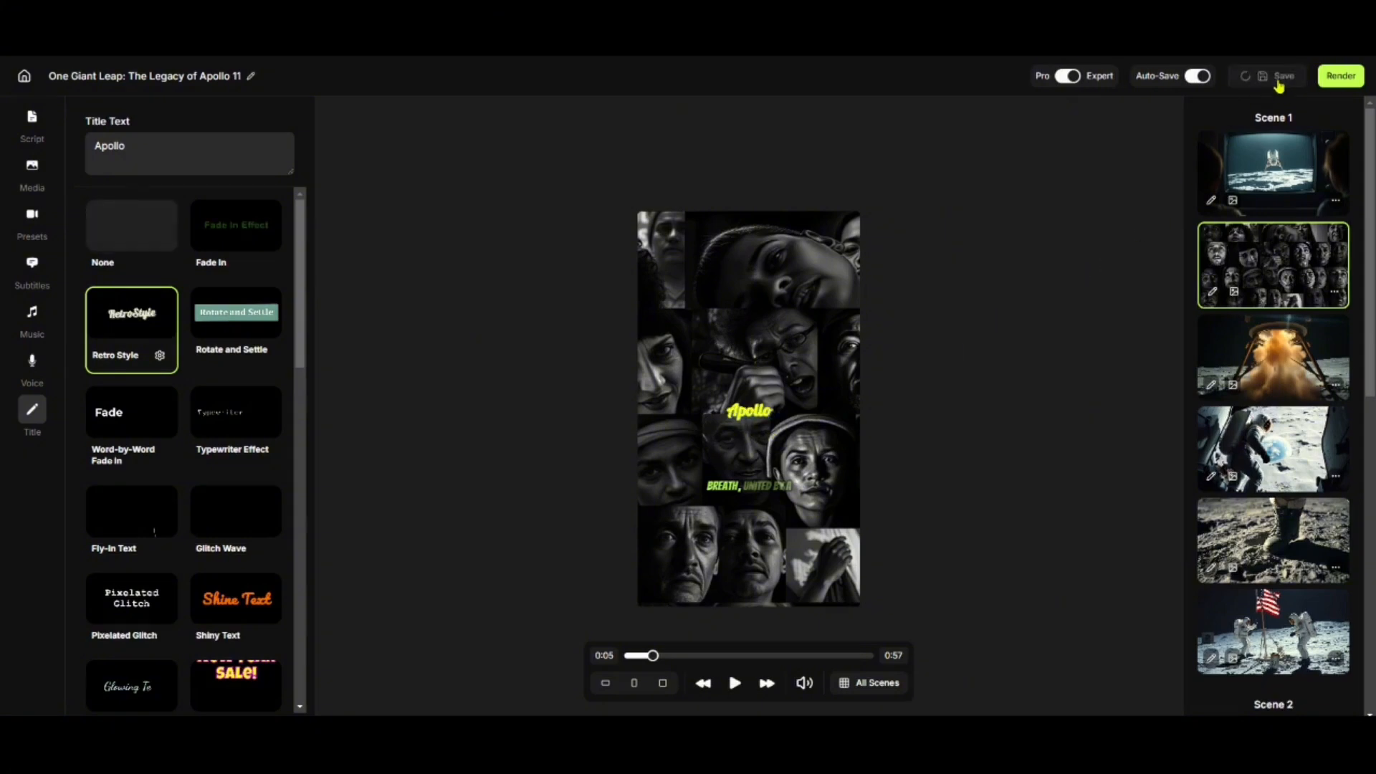
Render the video, and download the exported Apollo 11 project from the project list.
left_click(1332, 80)
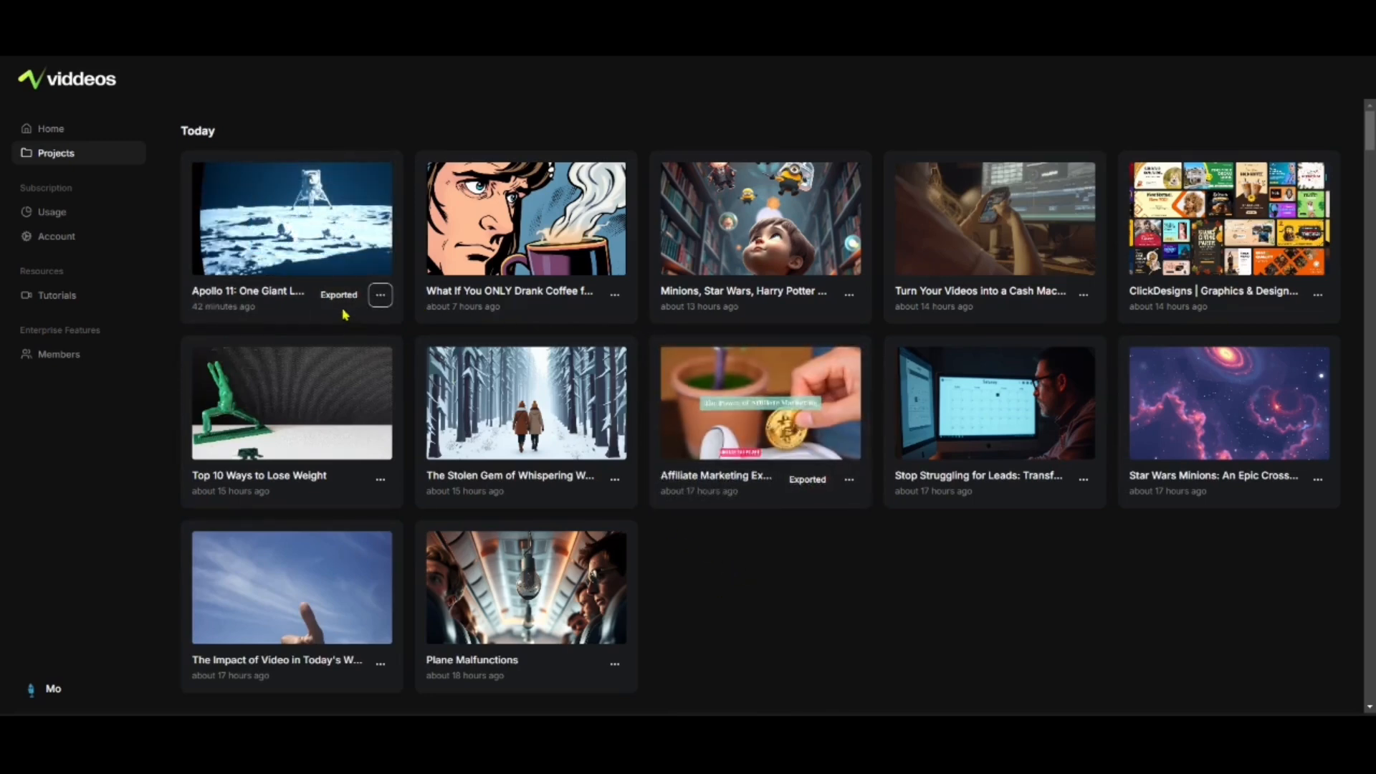
left_click(380, 295)
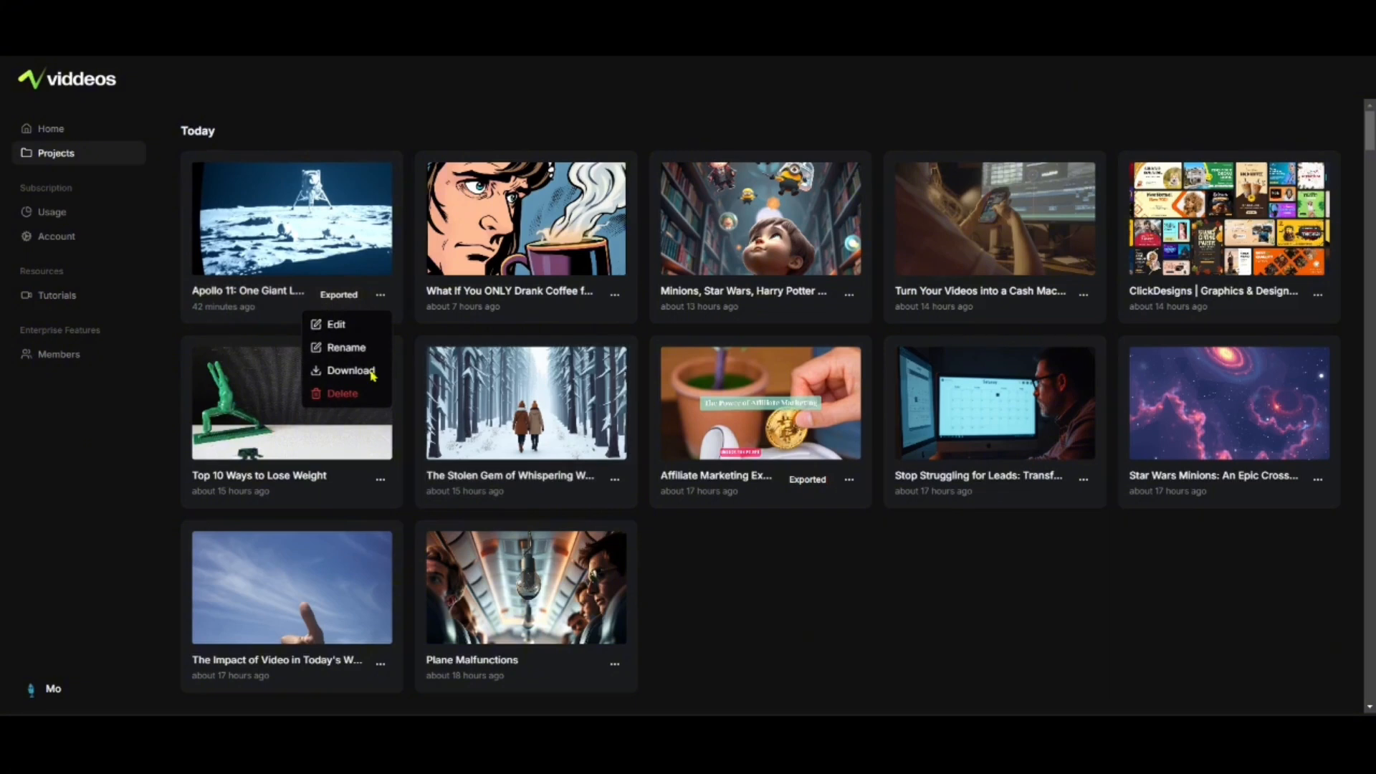
left_click(351, 370)
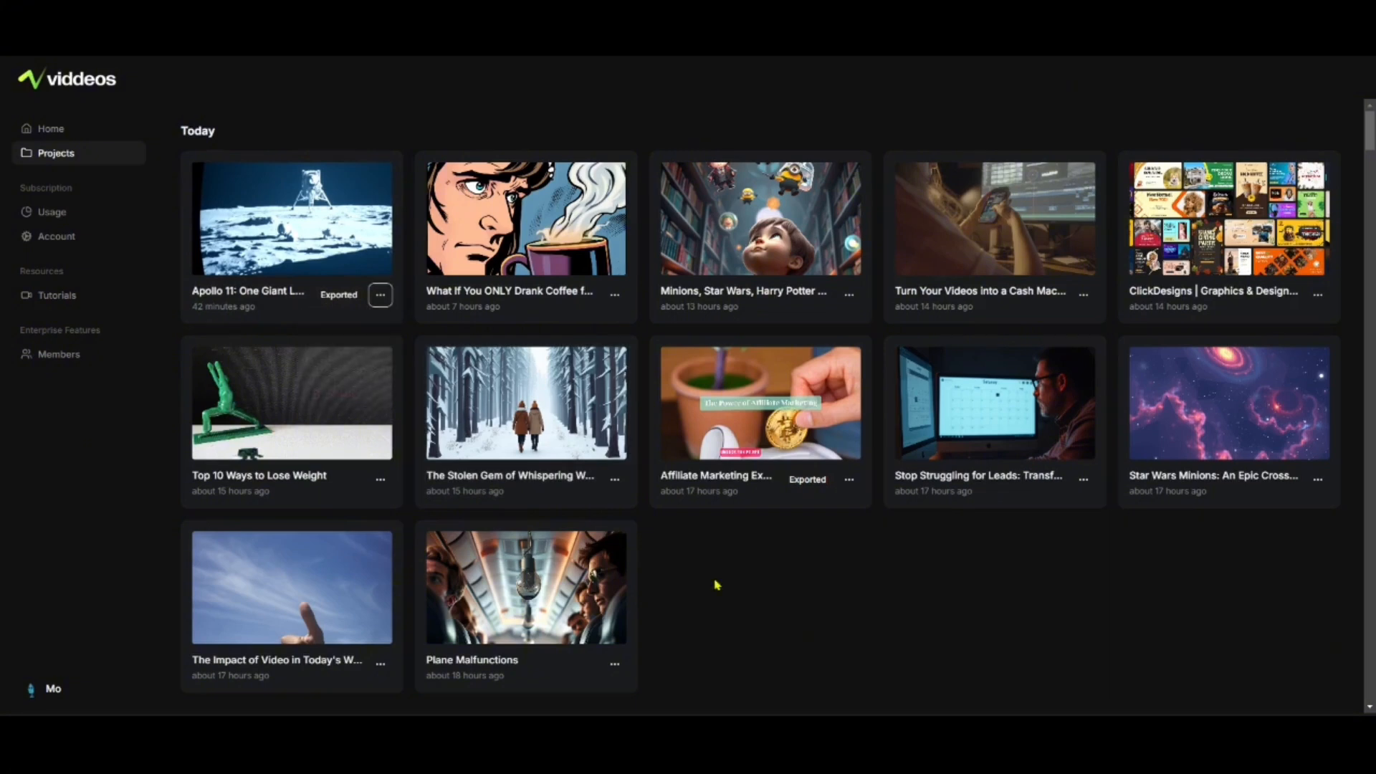